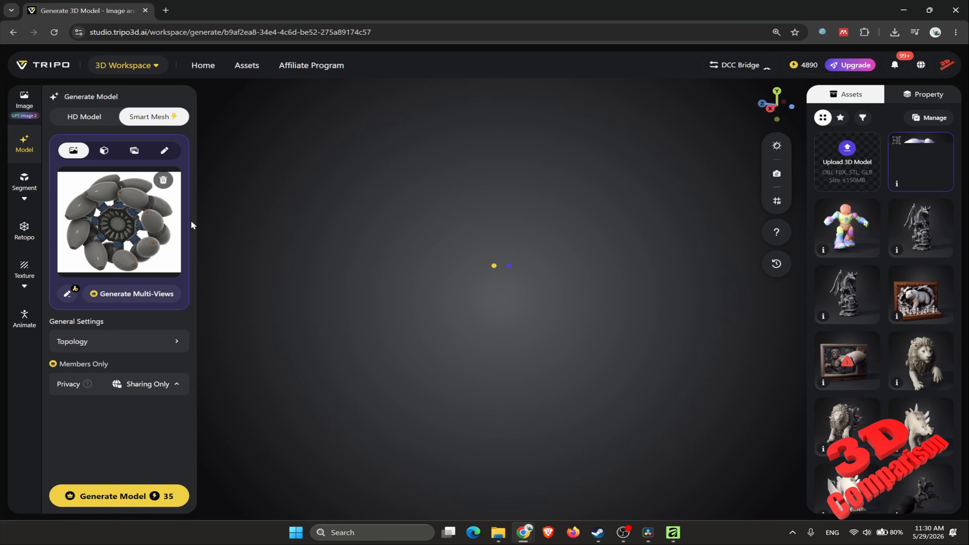
# - Inspect the front of the generated wheel mesh and compare it with the enlarged reference image
pyautogui.scroll(5, 598, 271)
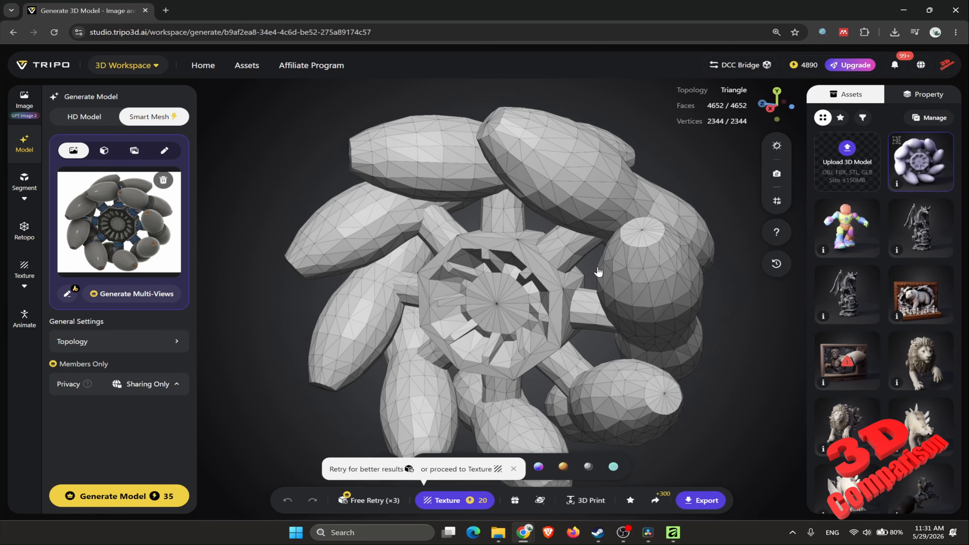
pyautogui.scroll(-2, 598, 271)
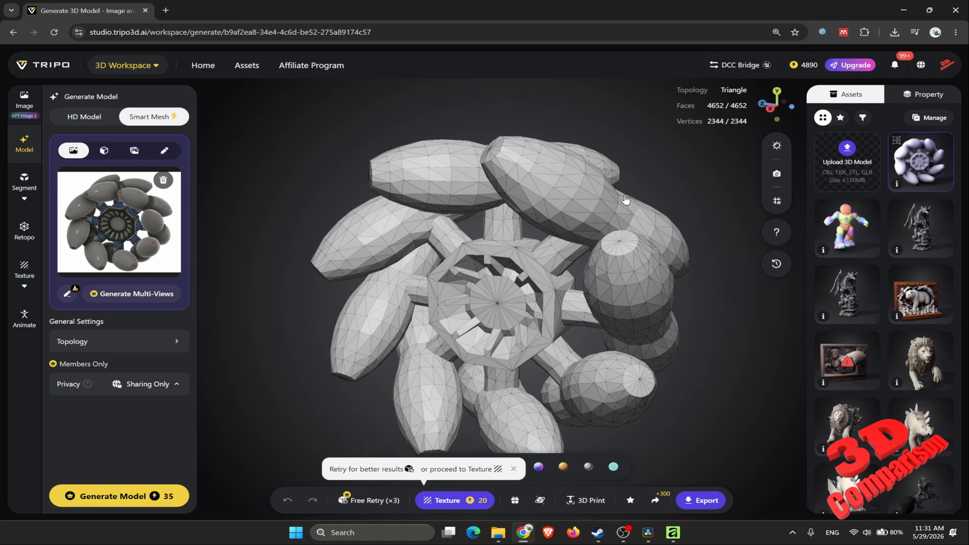
pyautogui.moveTo(625, 199); pyautogui.dragTo(582, 246)
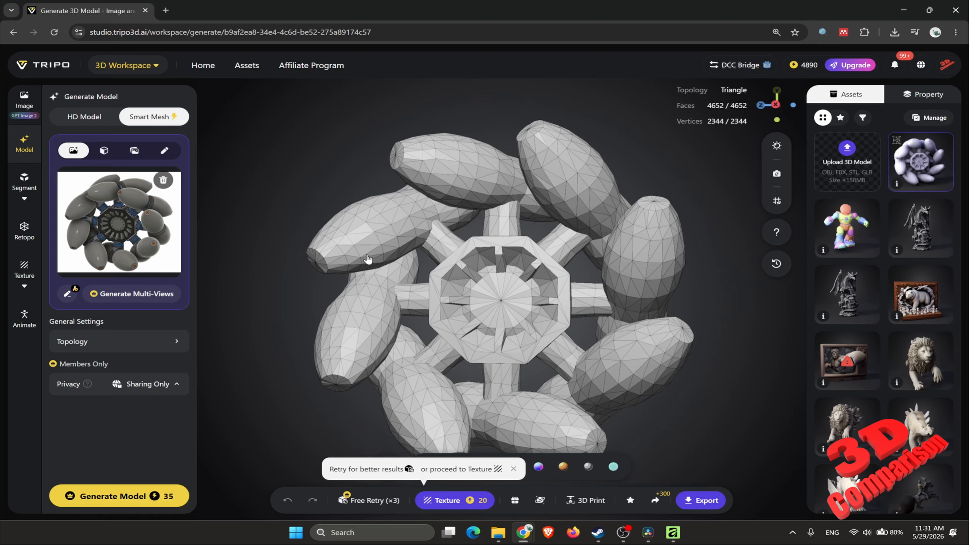
pyautogui.click(116, 221)
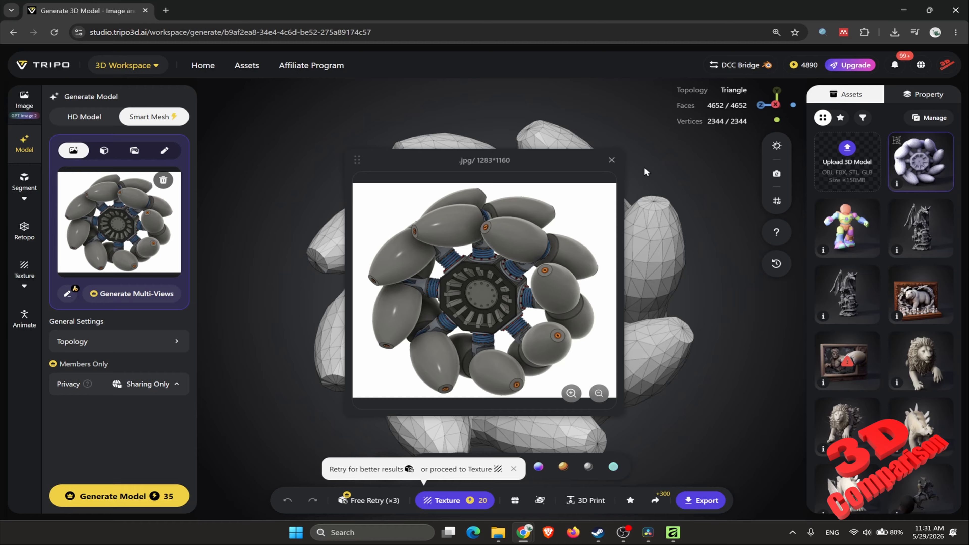
pyautogui.click(612, 161)
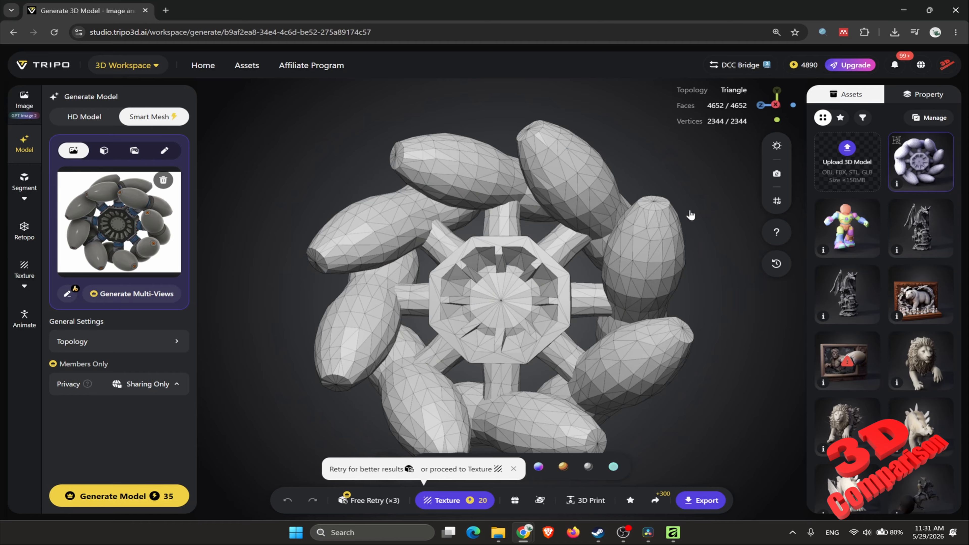
# - Examine the back of the wheel mesh, including a close view of the octagonal hub
pyautogui.moveTo(690, 215); pyautogui.dragTo(472, 193)
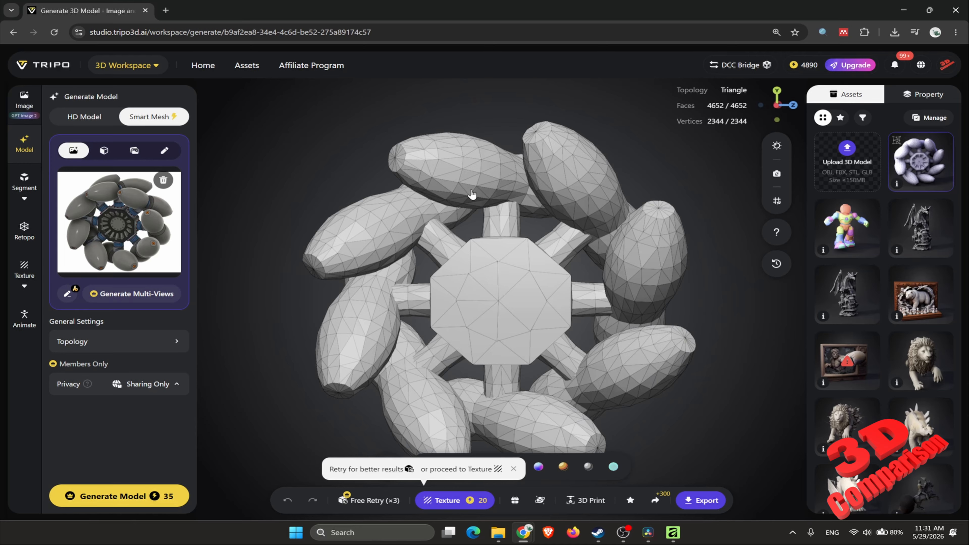
pyautogui.scroll(5, 506, 317)
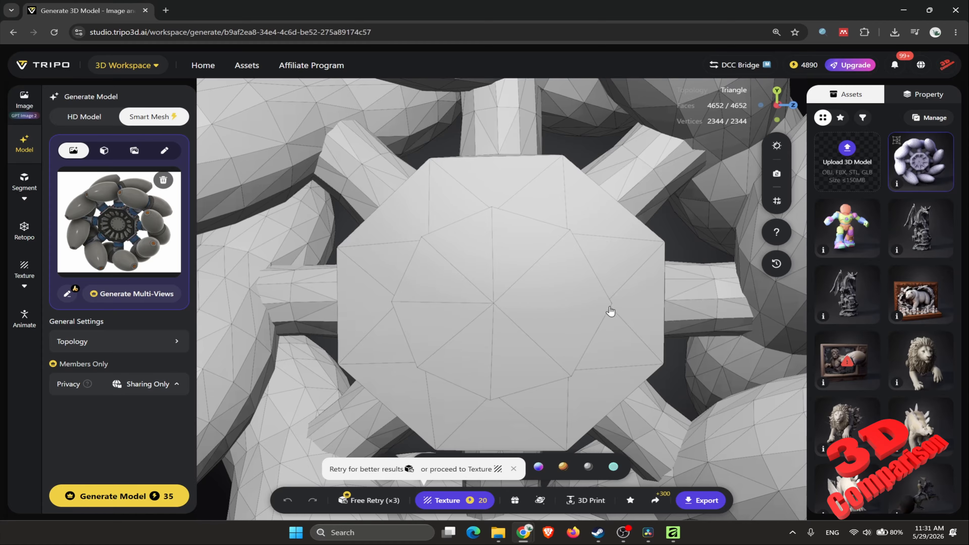
pyautogui.moveTo(610, 311); pyautogui.dragTo(563, 308)
pyautogui.scroll(-10, 563, 308)
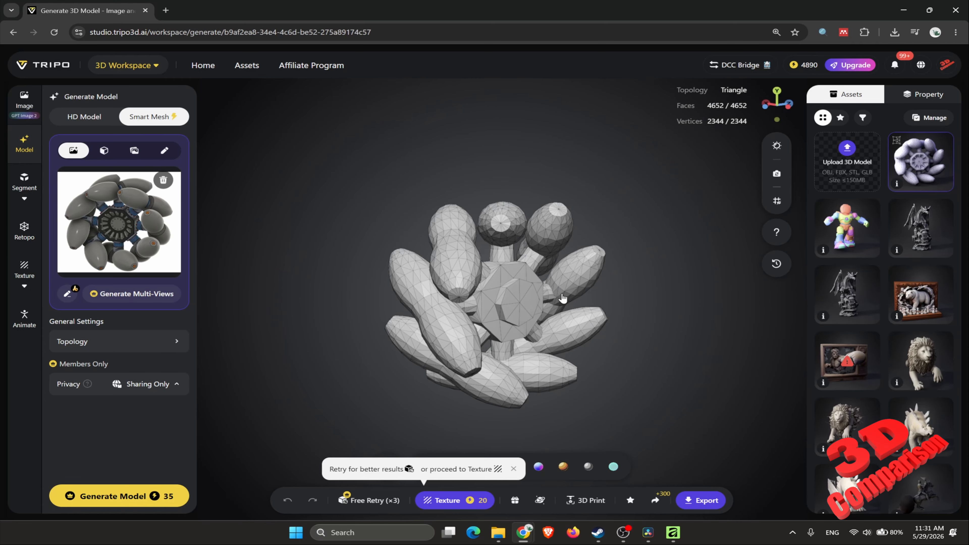
pyautogui.moveTo(563, 299); pyautogui.dragTo(658, 298)
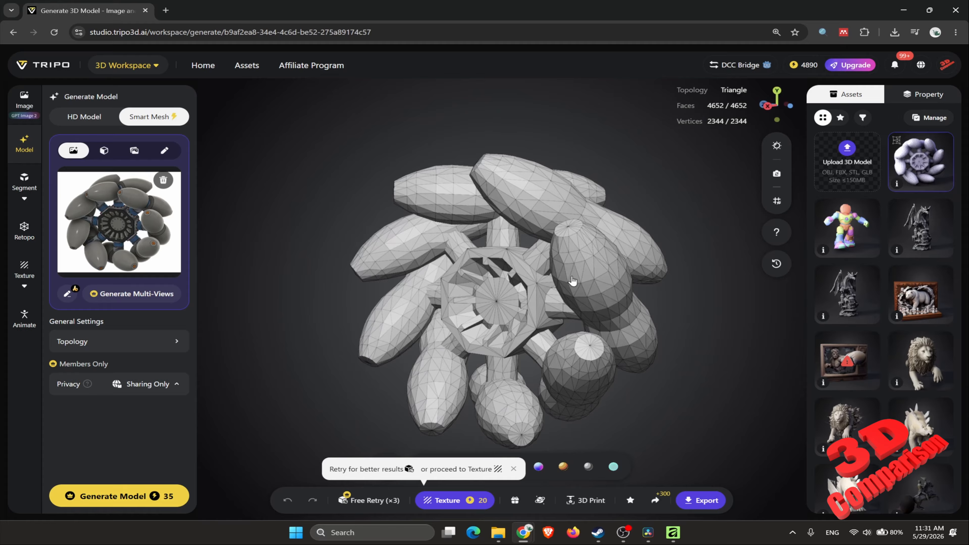
# - Start segmenting the wheel mesh at the Detailed level (15+ parts)
pyautogui.click(32, 189)
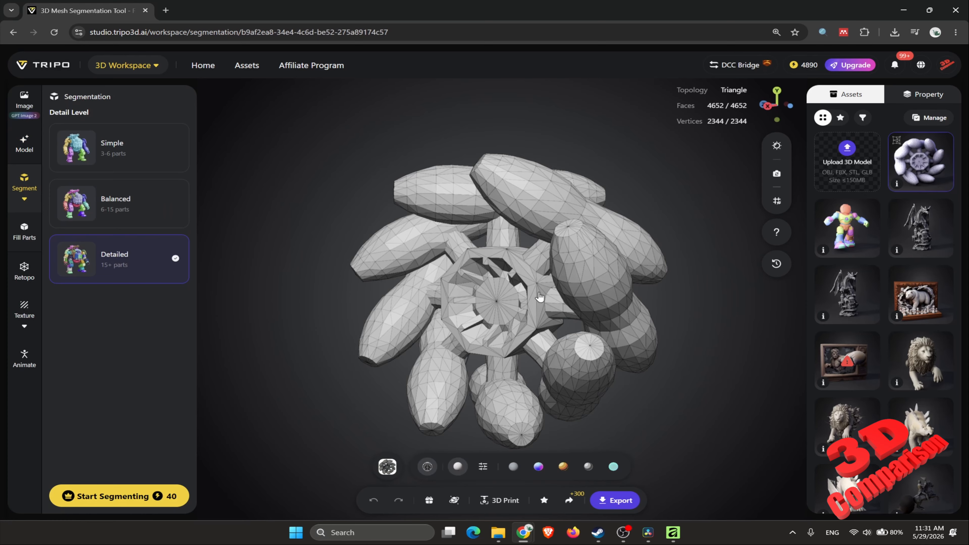
pyautogui.scroll(2, 539, 297)
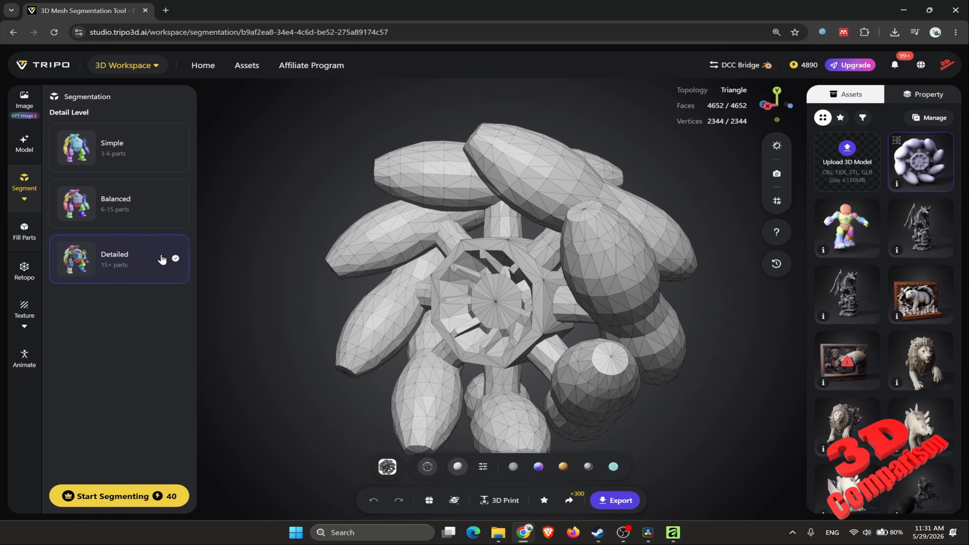
pyautogui.click(435, 282)
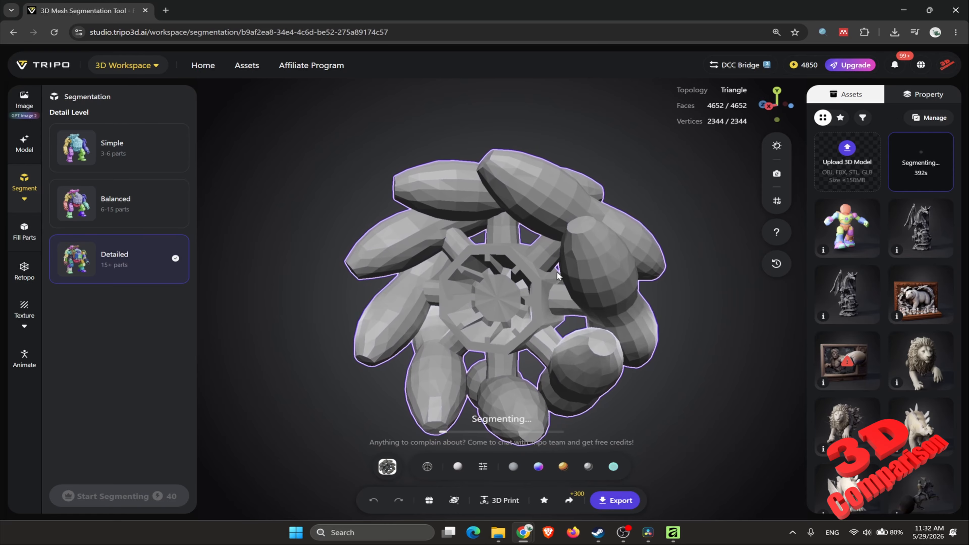
pyautogui.scroll(3, 618, 267)
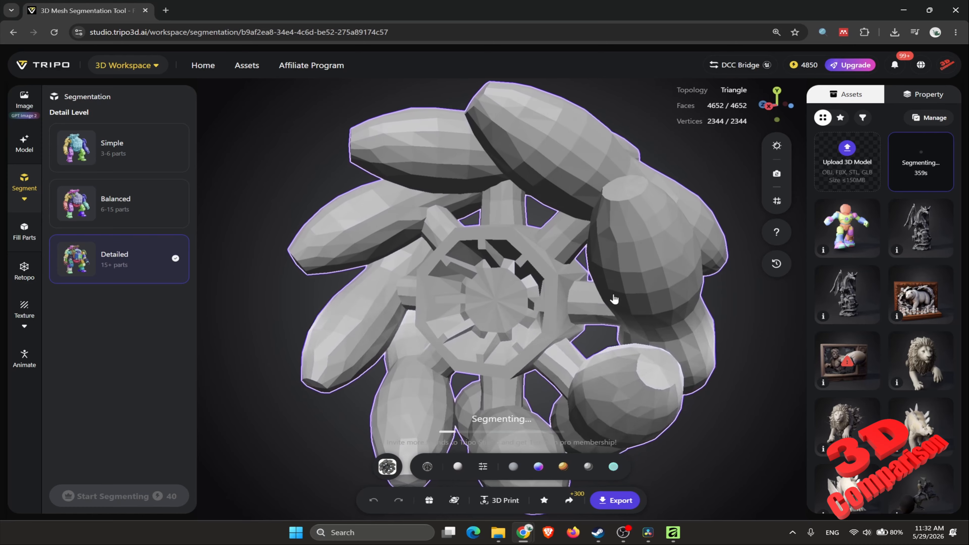
pyautogui.scroll(-3, 615, 299)
pyautogui.moveTo(606, 186); pyautogui.dragTo(621, 220)
pyautogui.moveTo(703, 367); pyautogui.dragTo(645, 314)
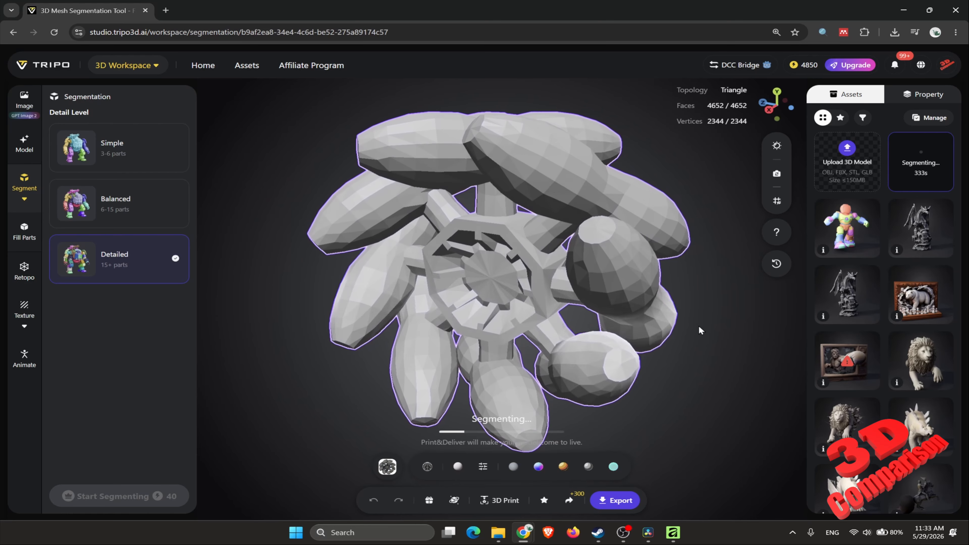
pyautogui.moveTo(721, 369); pyautogui.dragTo(742, 345)
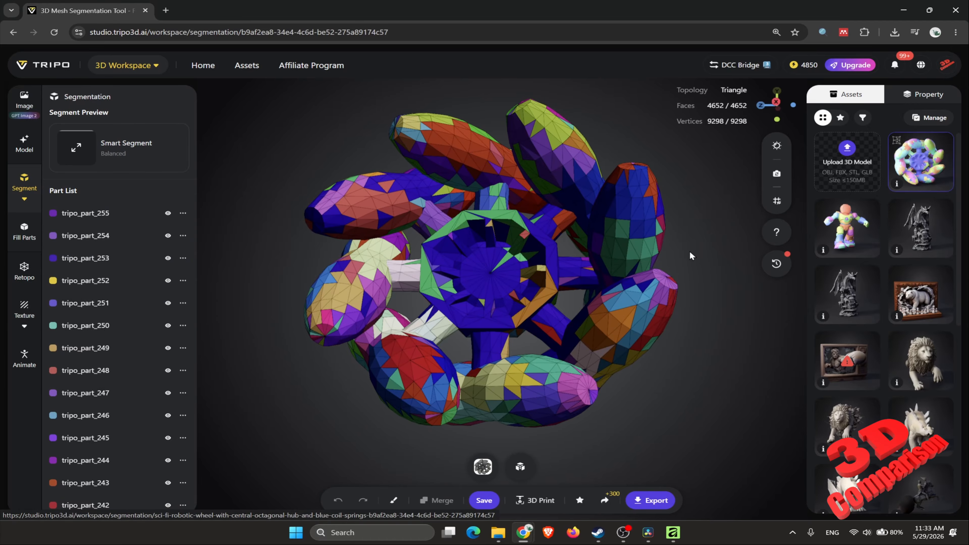
# - Examine the segmented wheel in exploded view and browse its part list
pyautogui.moveTo(699, 251); pyautogui.dragTo(656, 296)
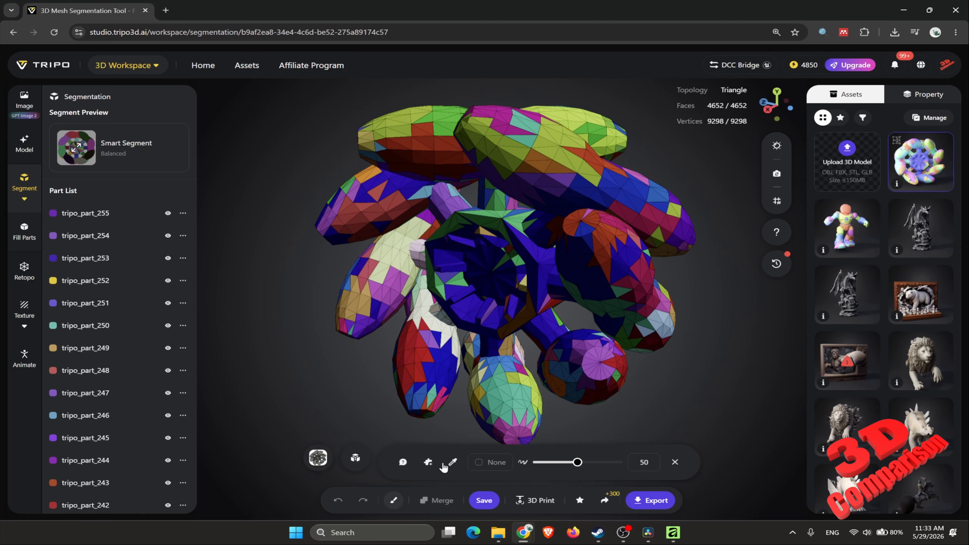
pyautogui.click(318, 458)
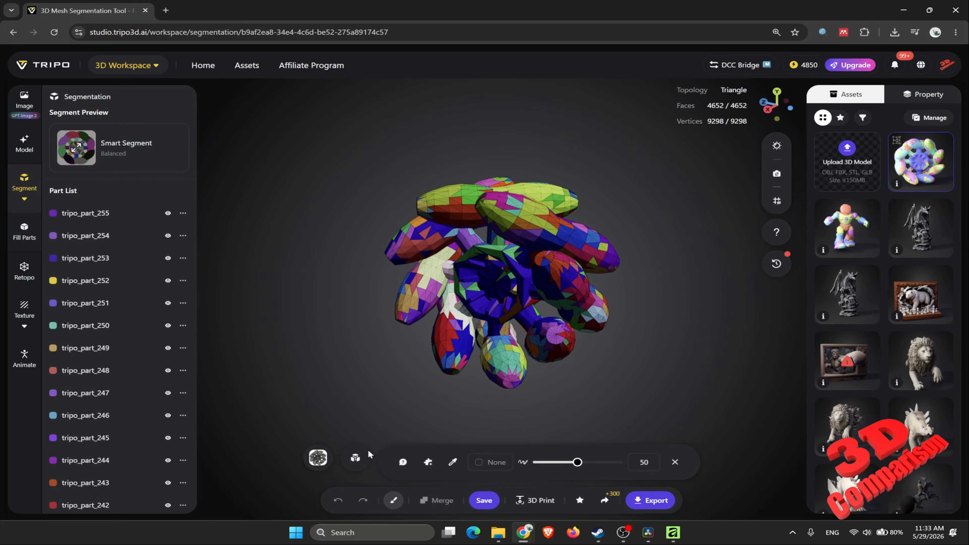
pyautogui.click(356, 459)
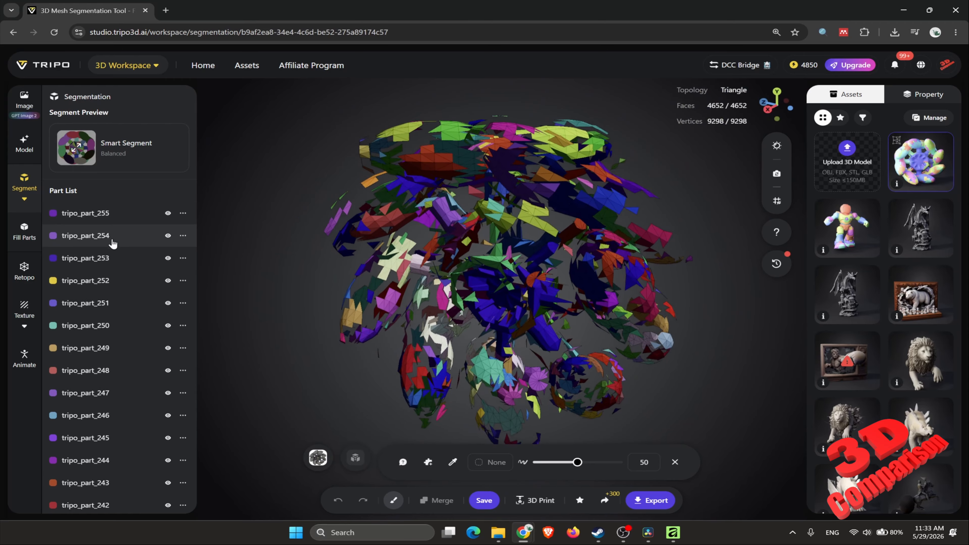
pyautogui.scroll(-10, 107, 387)
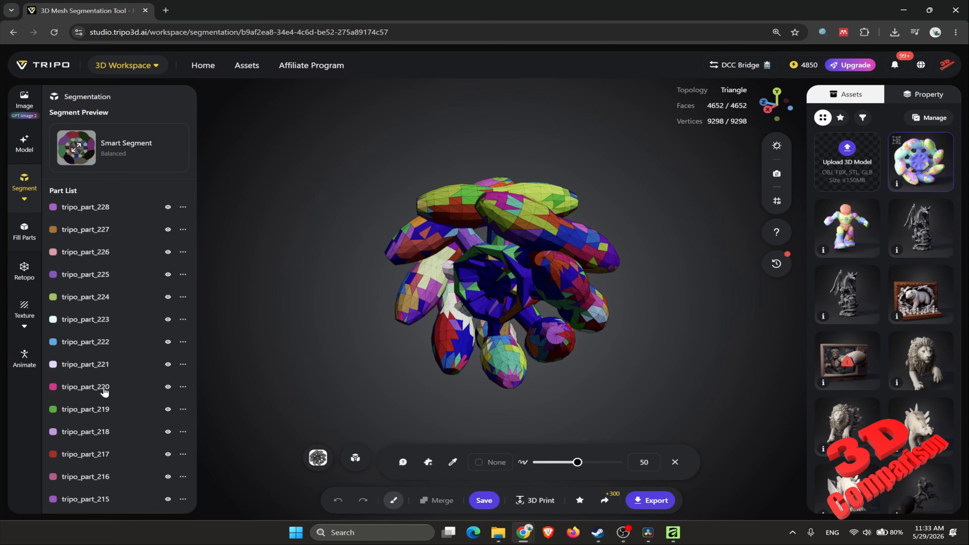
pyautogui.scroll(10, 103, 389)
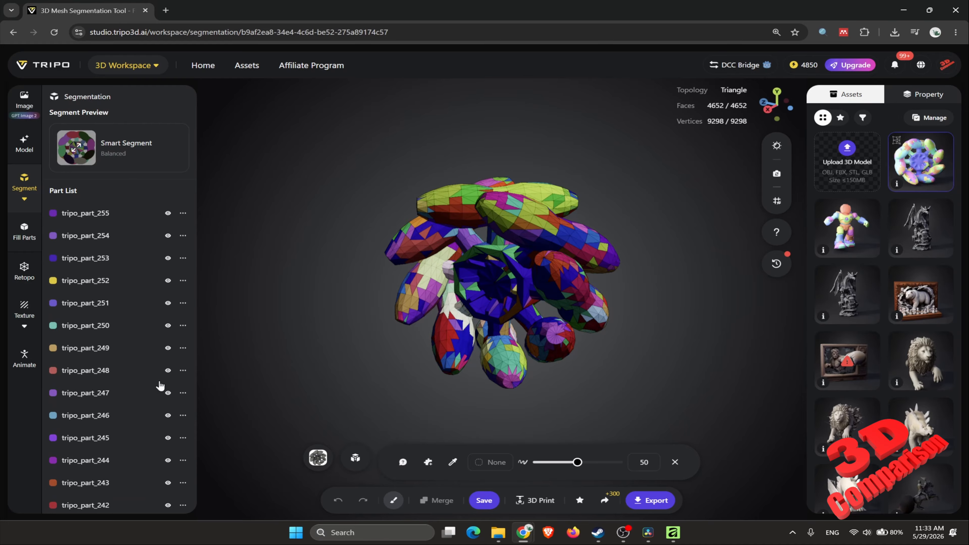
# - Inspect the segmentation on the wheel's back, front and side, and compare it with the enlarged Smart Segment preview
pyautogui.moveTo(698, 304); pyautogui.dragTo(516, 294)
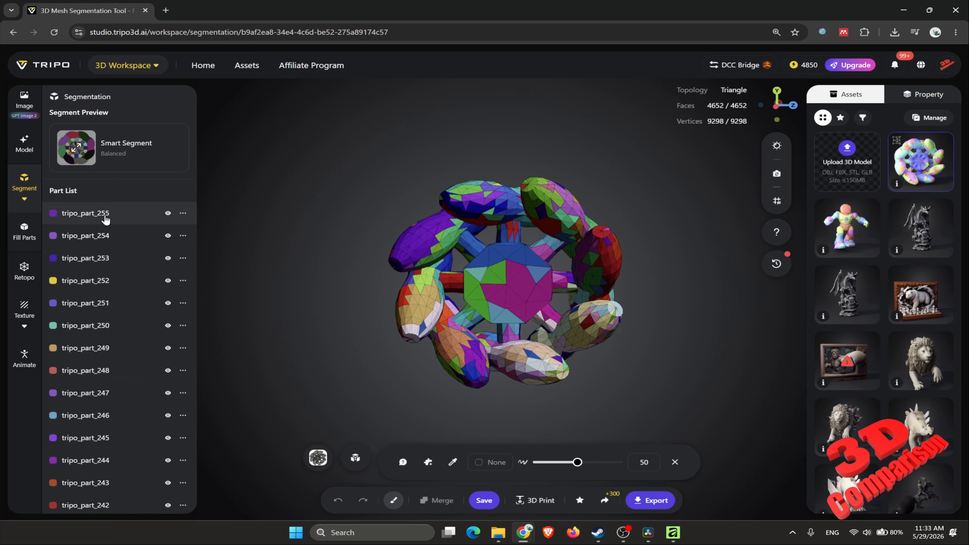
pyautogui.scroll(-20, 106, 286)
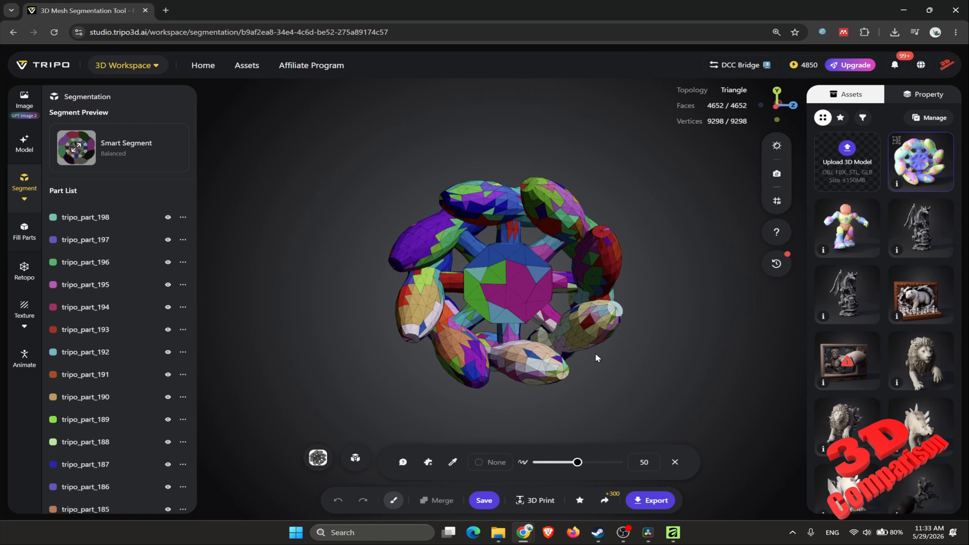
pyautogui.scroll(5, 597, 357)
pyautogui.scroll(-3, 508, 286)
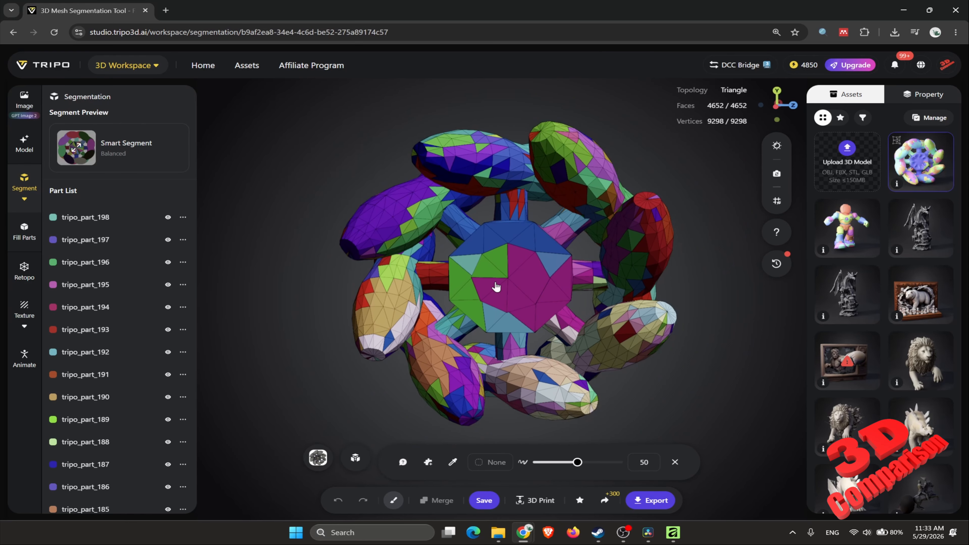
pyautogui.moveTo(296, 193); pyautogui.dragTo(538, 208)
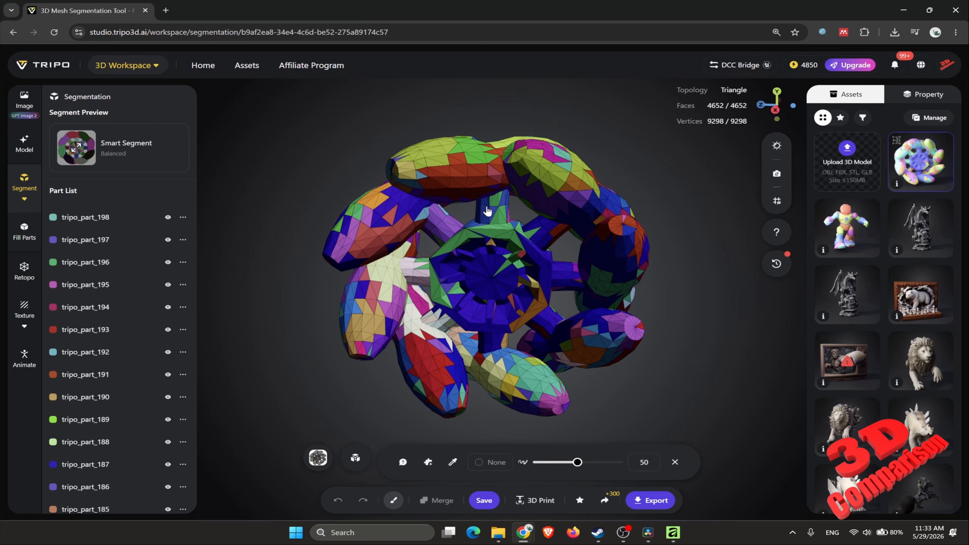
pyautogui.click(114, 146)
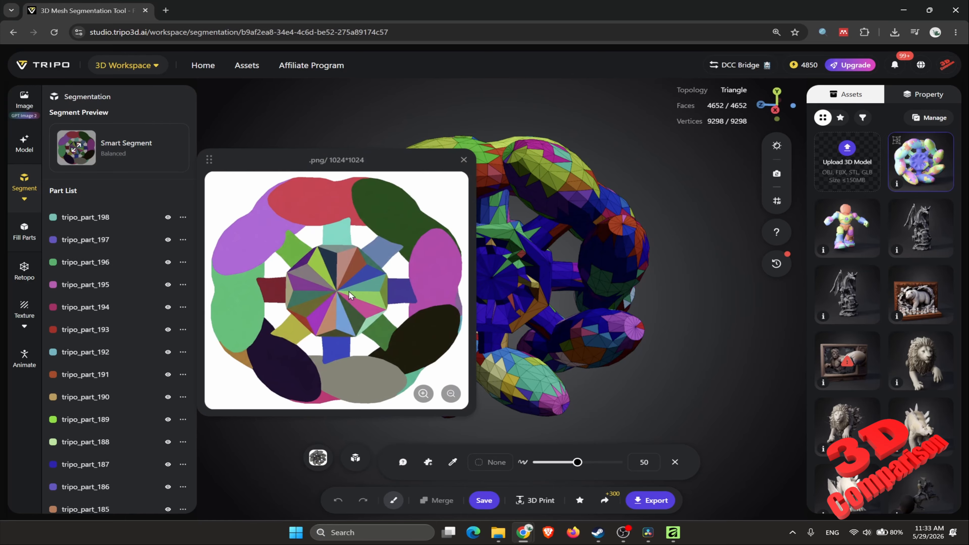
pyautogui.click(463, 159)
pyautogui.moveTo(381, 245); pyautogui.dragTo(293, 241)
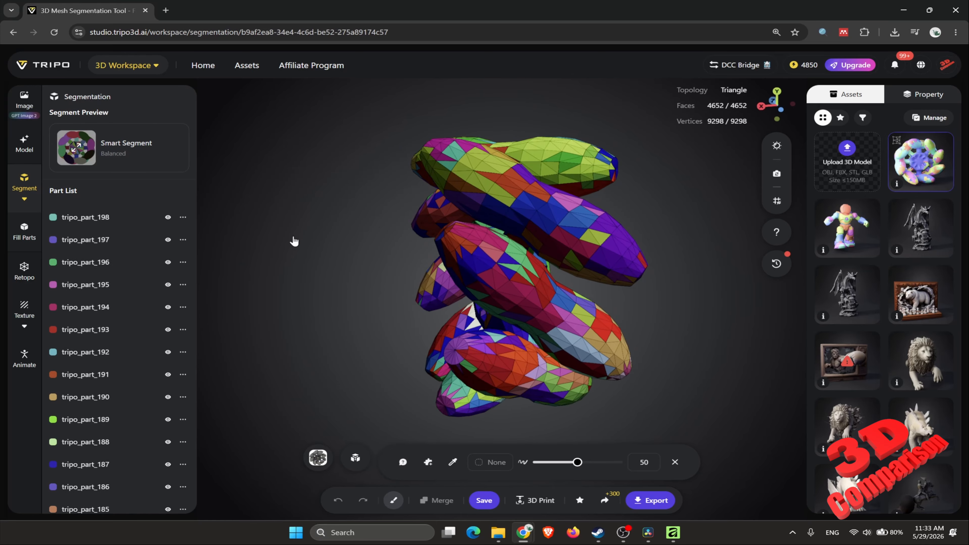
# - Switch to Fill Parts without saving the segmentation changes and choose the AI Completion mode
pyautogui.click(23, 238)
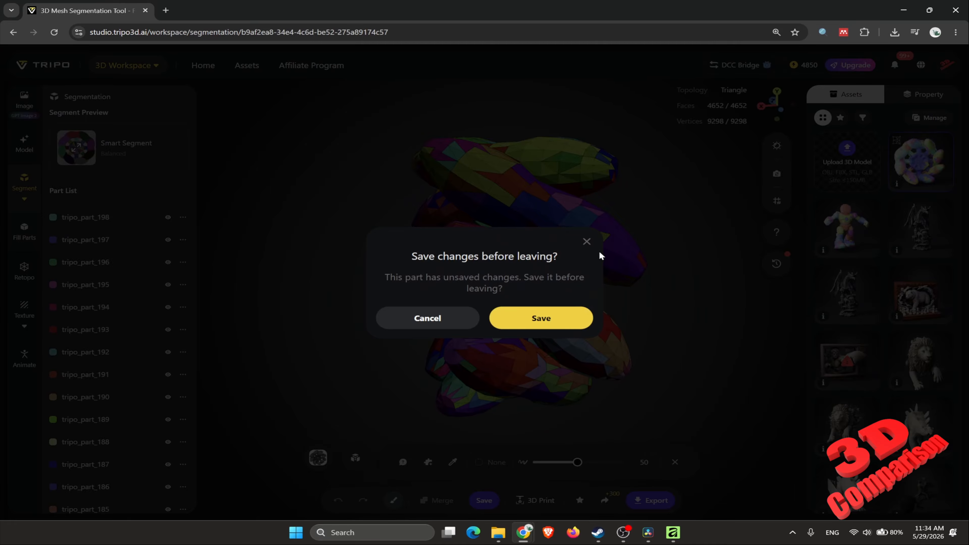
pyautogui.click(411, 317)
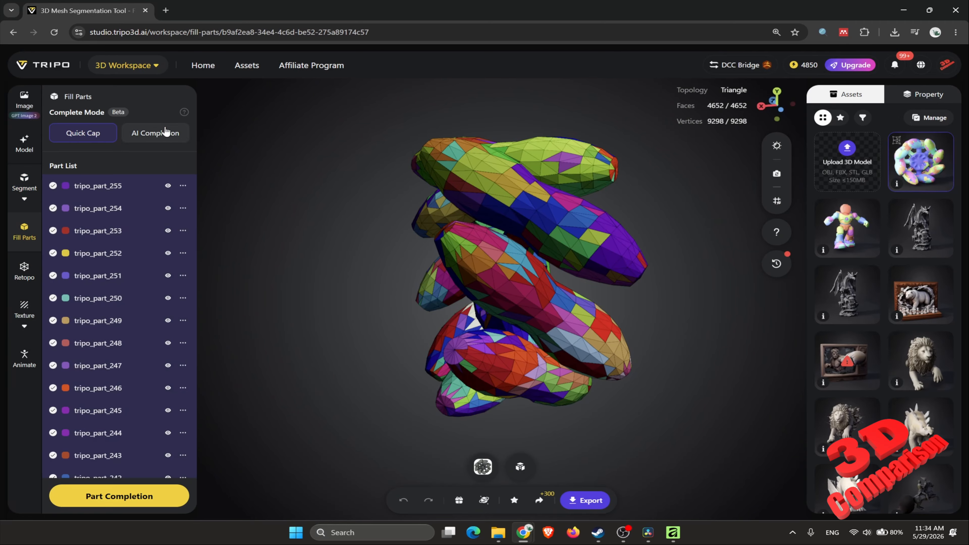
pyautogui.moveTo(184, 112)
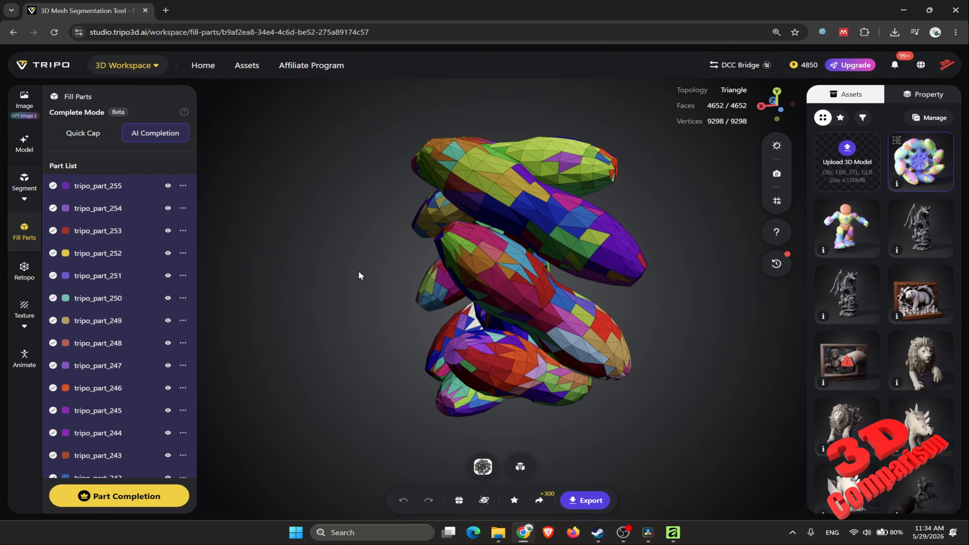
# - Check the segmented wheel from the front and side in Fill Parts and read the completion mode's help
pyautogui.moveTo(375, 298); pyautogui.dragTo(453, 283)
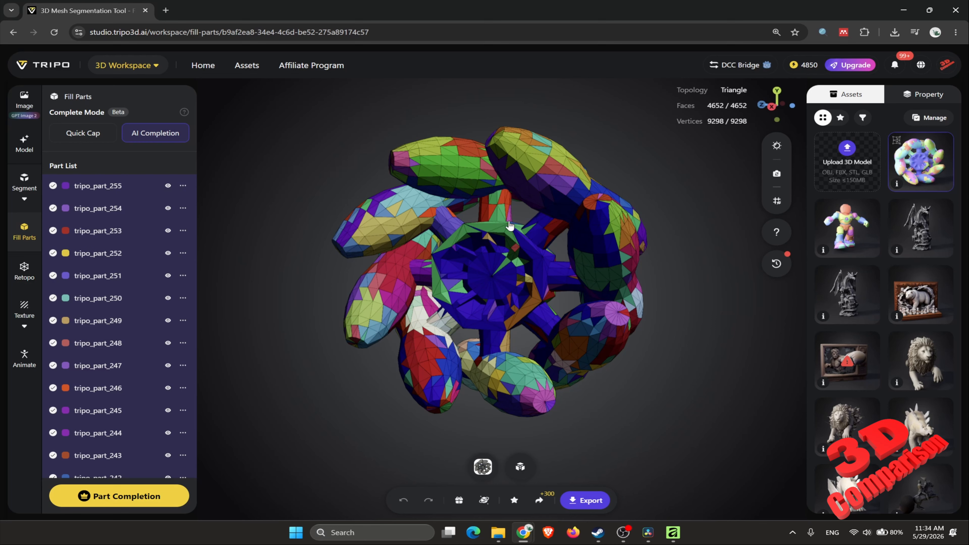
pyautogui.scroll(2, 510, 226)
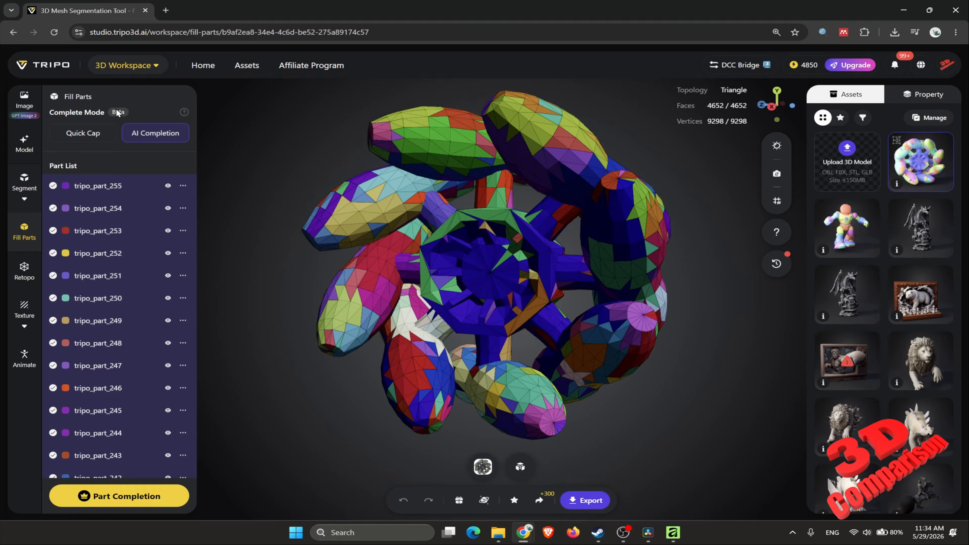
pyautogui.moveTo(184, 115)
pyautogui.moveTo(295, 281); pyautogui.dragTo(444, 267)
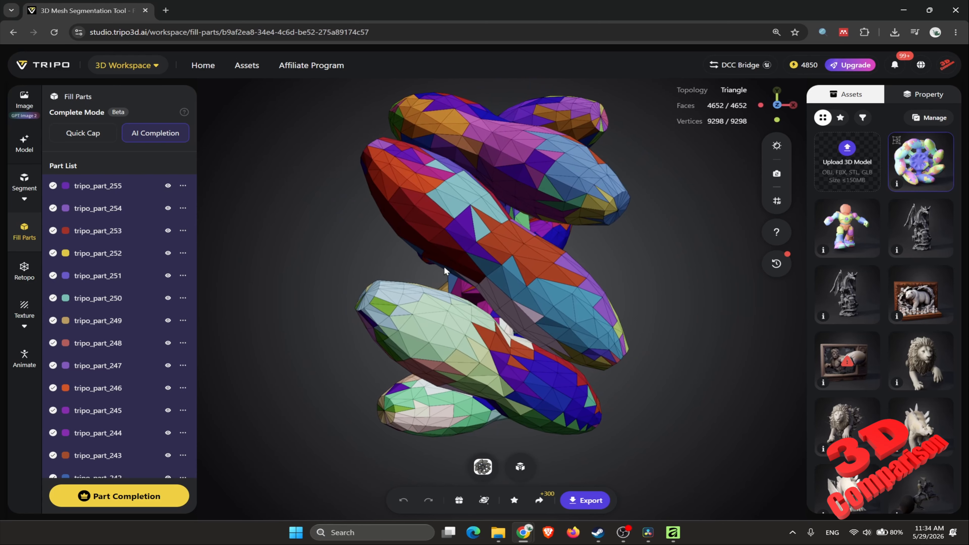
# - Return to the wheel's segmentation and look through its part list
pyautogui.click(21, 181)
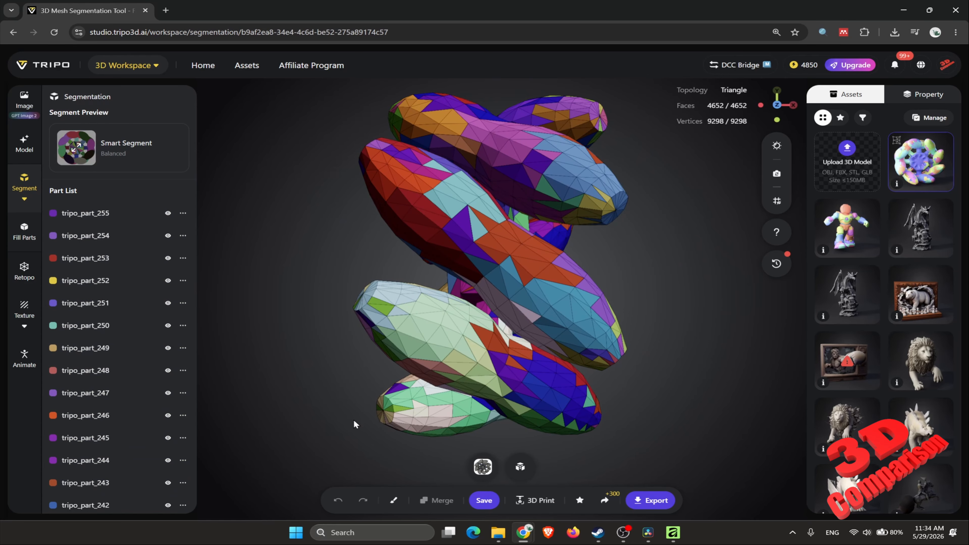
pyautogui.scroll(-20, 114, 260)
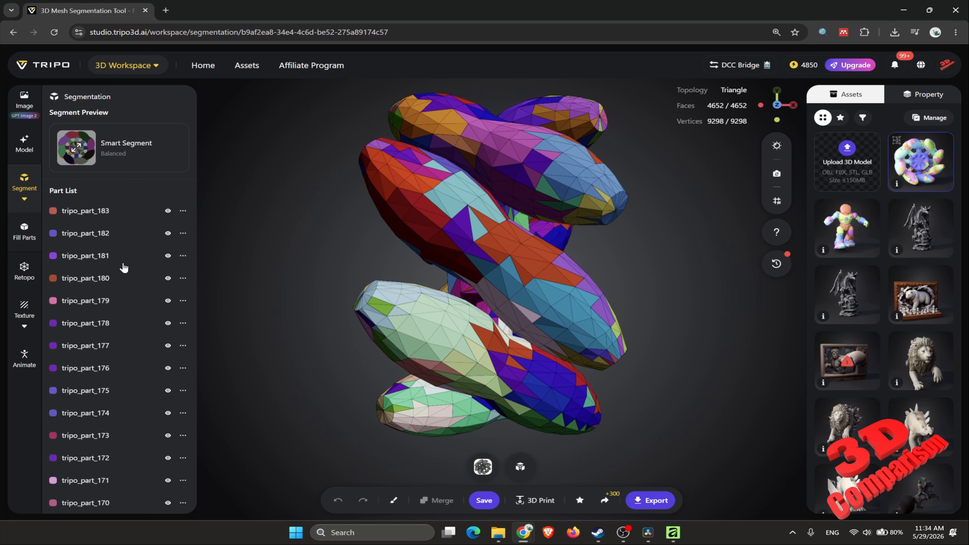
pyautogui.scroll(1, 124, 268)
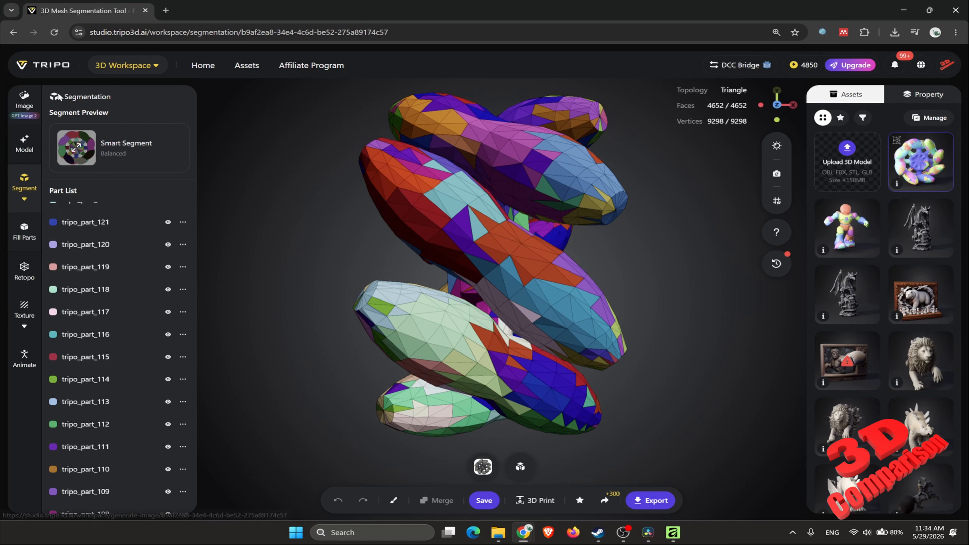
# - Compare the first wheel's plain mesh in the High Detail Model workspace with its segmentation
pyautogui.click(133, 72)
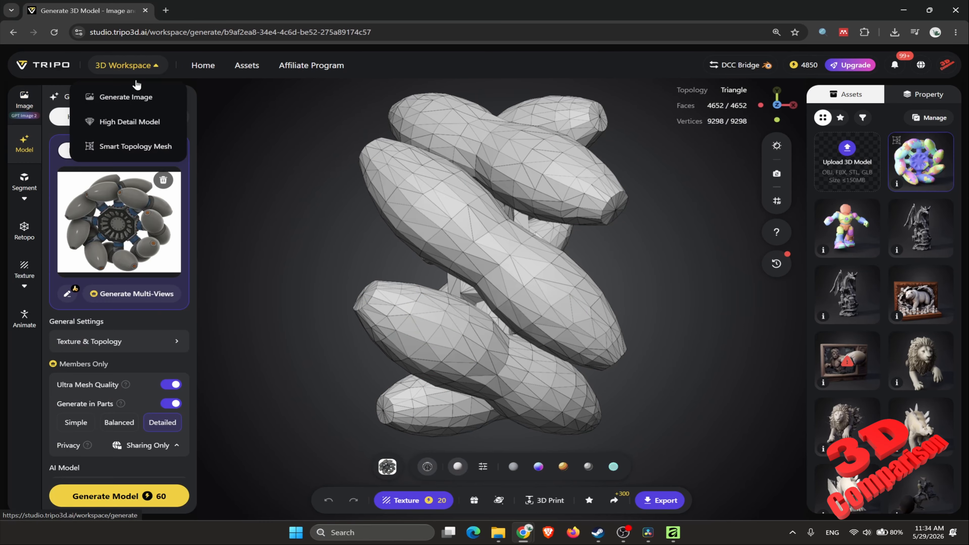
pyautogui.click(154, 129)
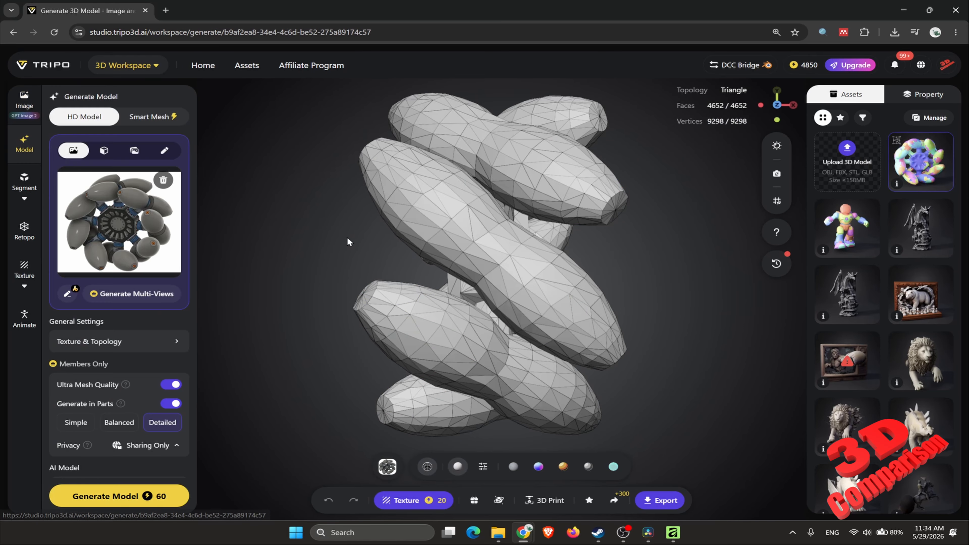
pyautogui.click(24, 182)
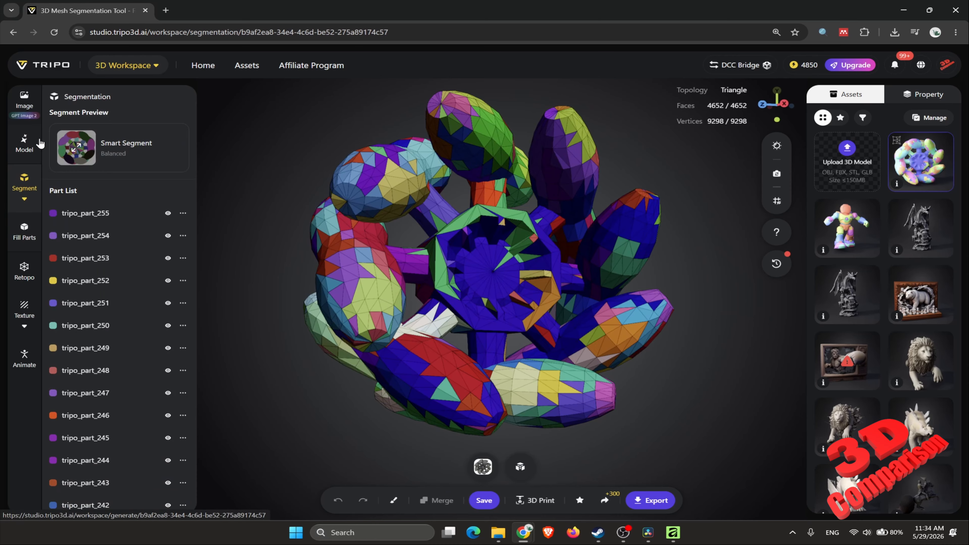
# - Generate a new Smart Mesh model from the same roller wheel reference image
pyautogui.moveTo(40, 143)
pyautogui.click(126, 126)
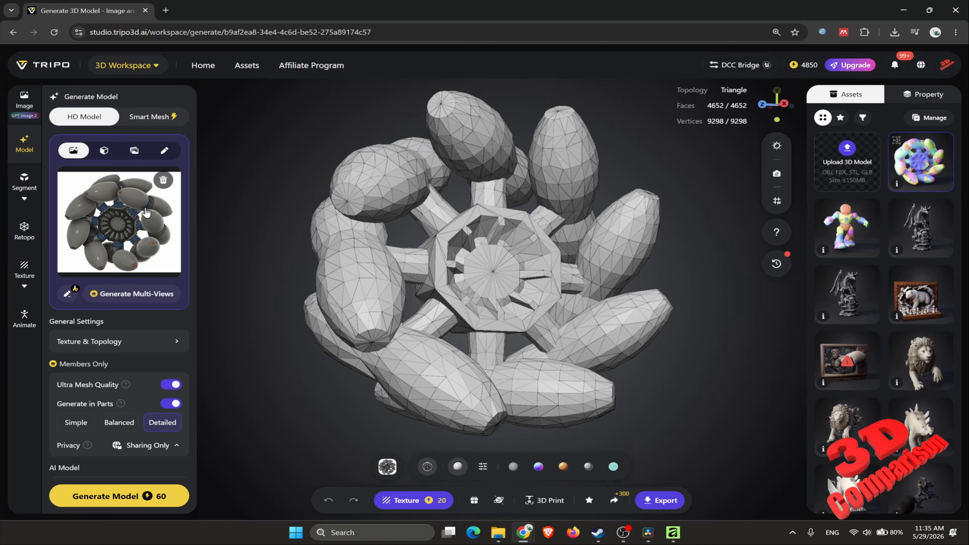
pyautogui.click(141, 119)
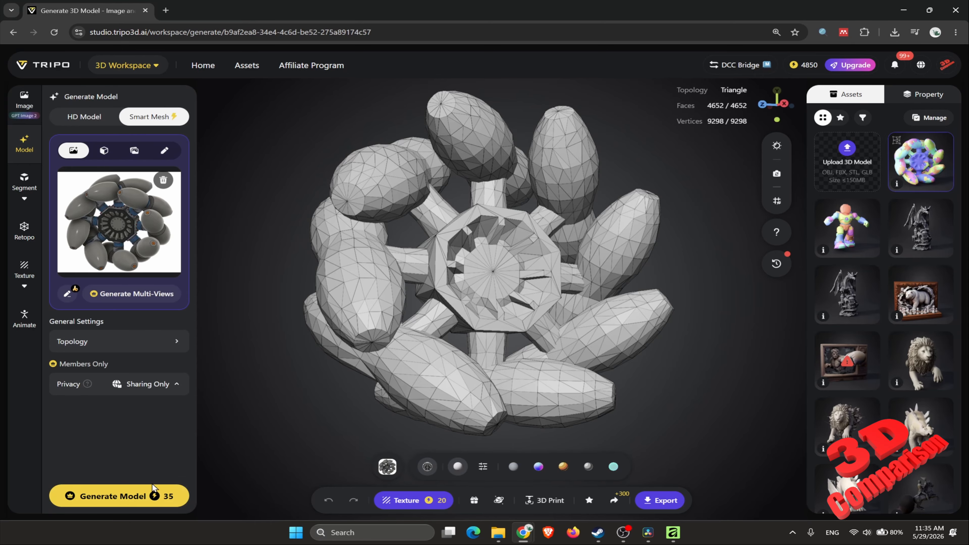
pyautogui.click(115, 496)
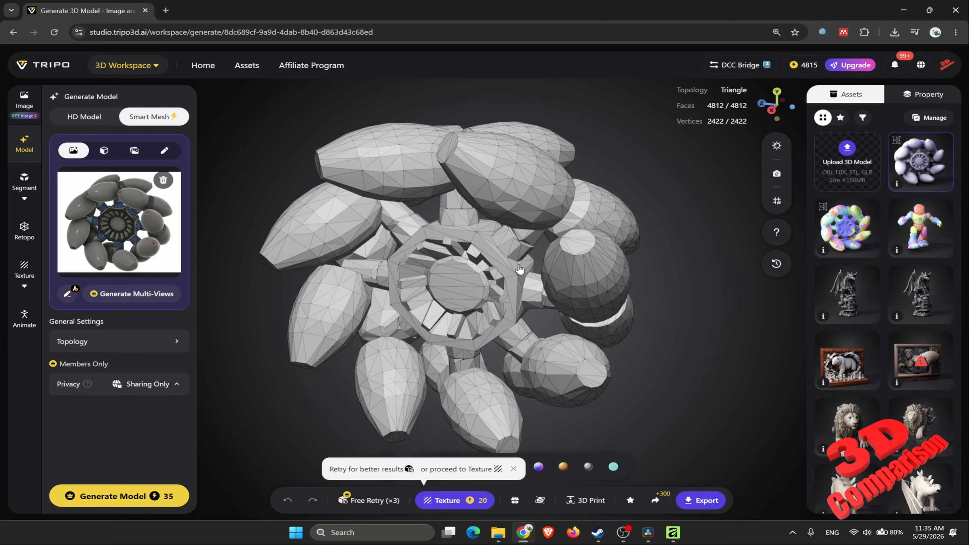
# - Segment the new wheel model at the Simple detail level and bring the colored result into an angled view
pyautogui.click(39, 195)
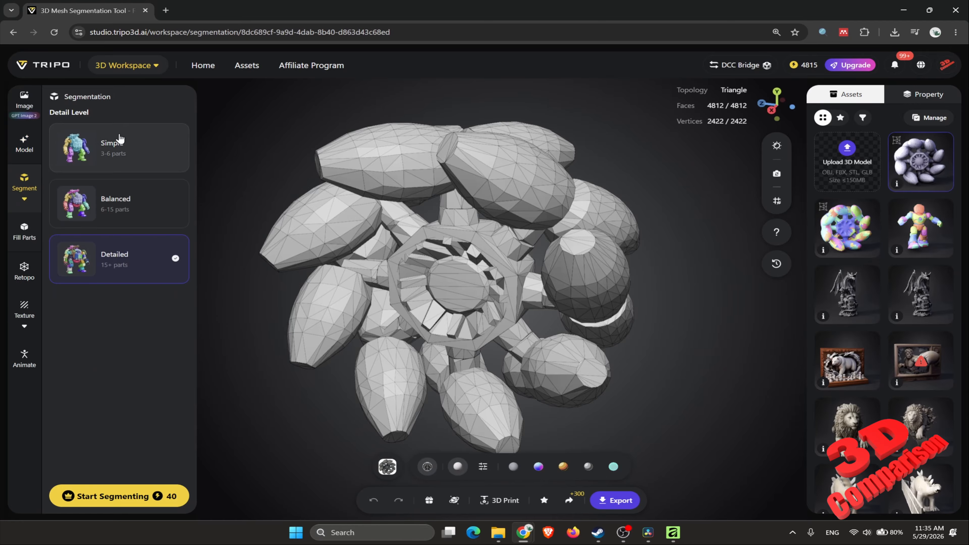
pyautogui.click(129, 496)
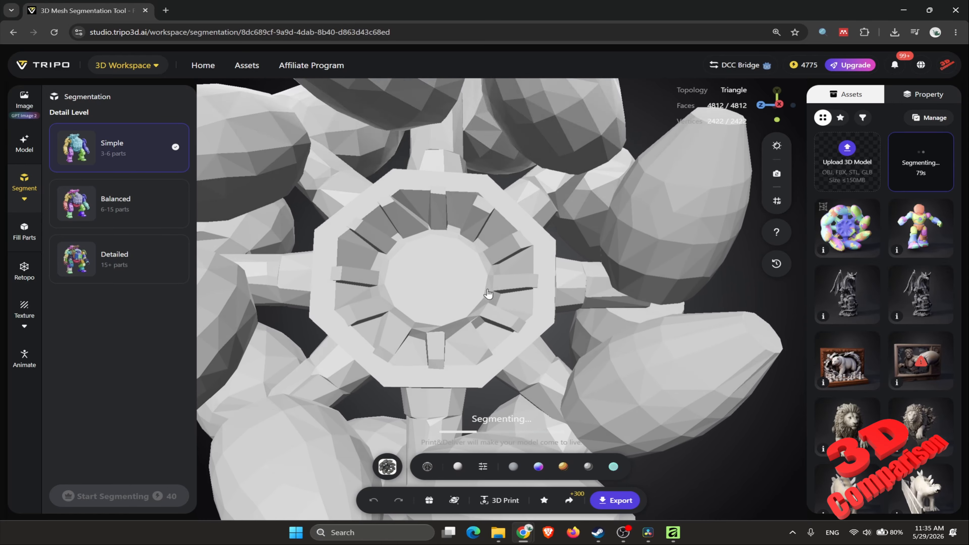
pyautogui.scroll(5, 489, 284)
pyautogui.scroll(-8, 491, 282)
pyautogui.scroll(-4, 491, 281)
pyautogui.moveTo(630, 272); pyautogui.dragTo(435, 264)
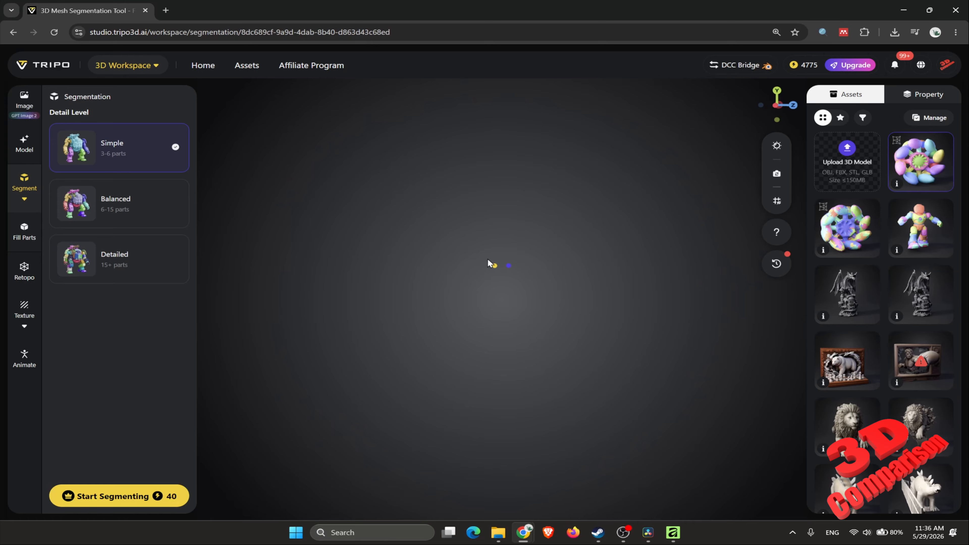
pyautogui.moveTo(734, 290); pyautogui.dragTo(713, 336)
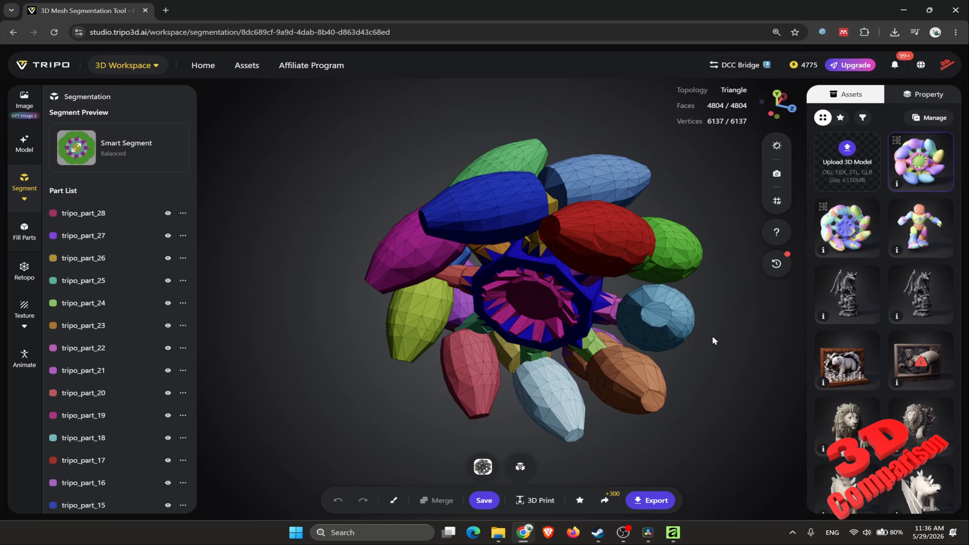
# - Explode and reassemble the segmented wheel's parts, checking the separation of rollers, spokes and hub from the front and side
pyautogui.click(519, 467)
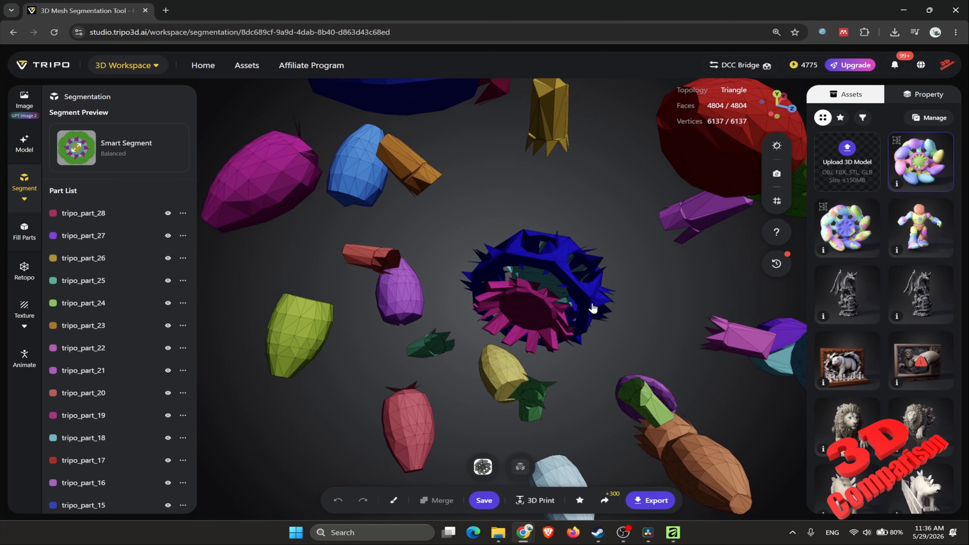
pyautogui.click(516, 459)
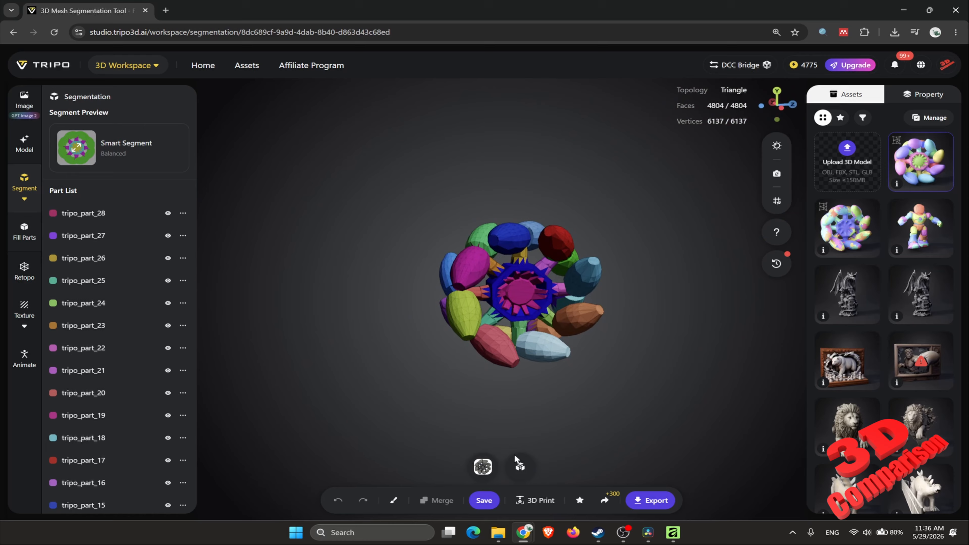
pyautogui.click(520, 469)
pyautogui.moveTo(481, 217); pyautogui.dragTo(538, 234)
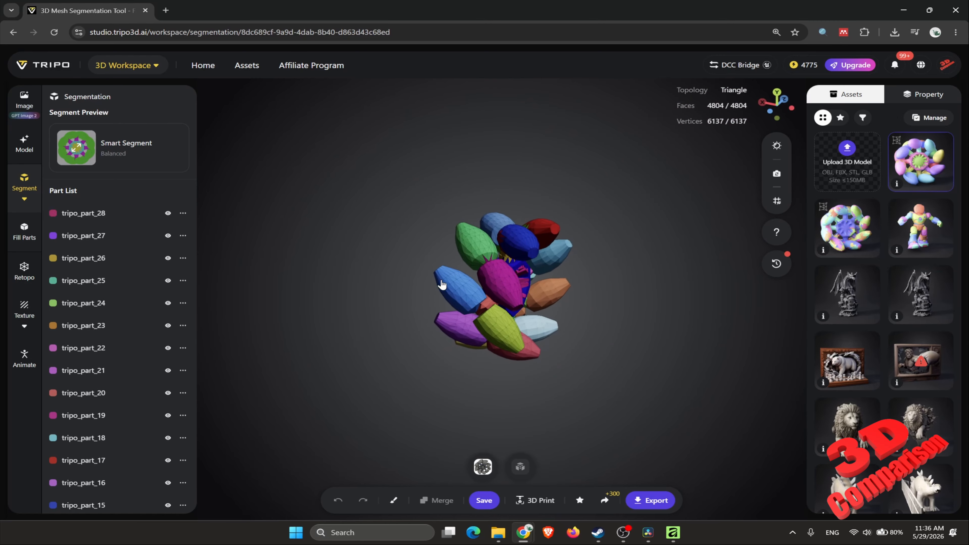
pyautogui.click(523, 466)
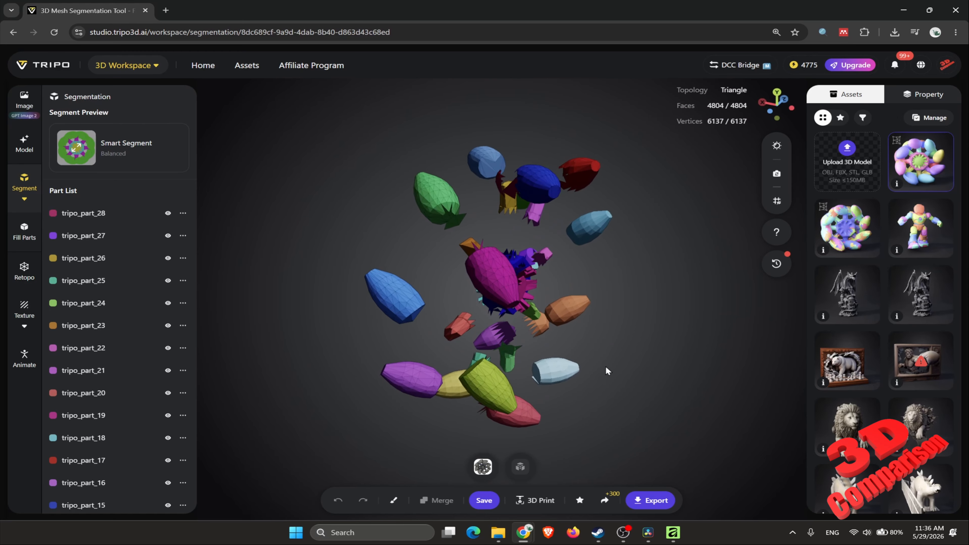
pyautogui.moveTo(606, 366); pyautogui.dragTo(487, 317)
pyautogui.scroll(8, 552, 292)
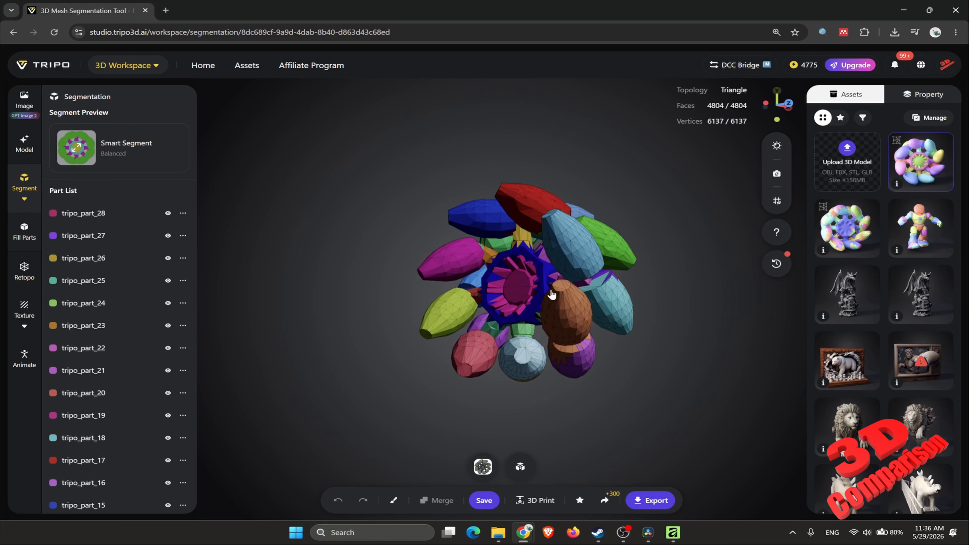
# - Review the part list in Fill Parts and run AI Completion on all of the wheel's parts
pyautogui.click(24, 231)
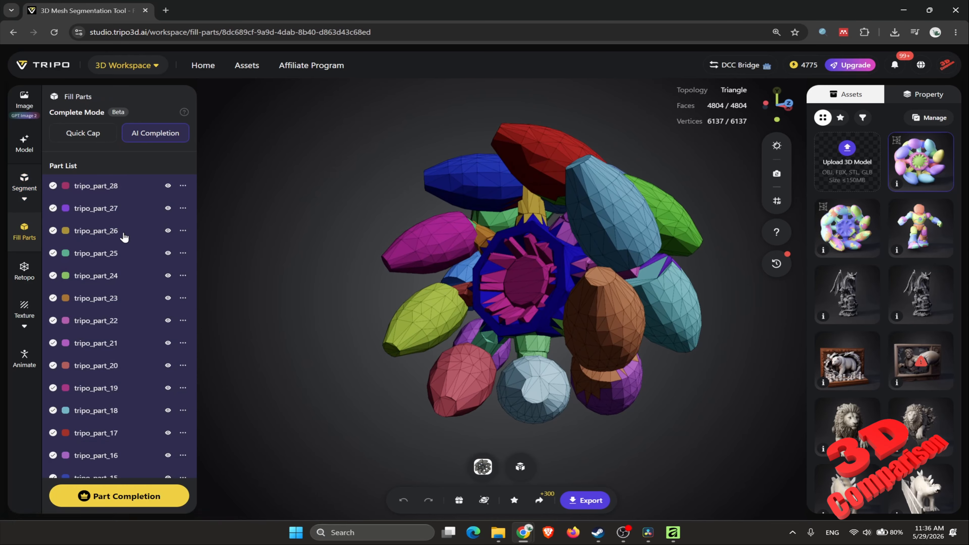
pyautogui.scroll(-9, 124, 237)
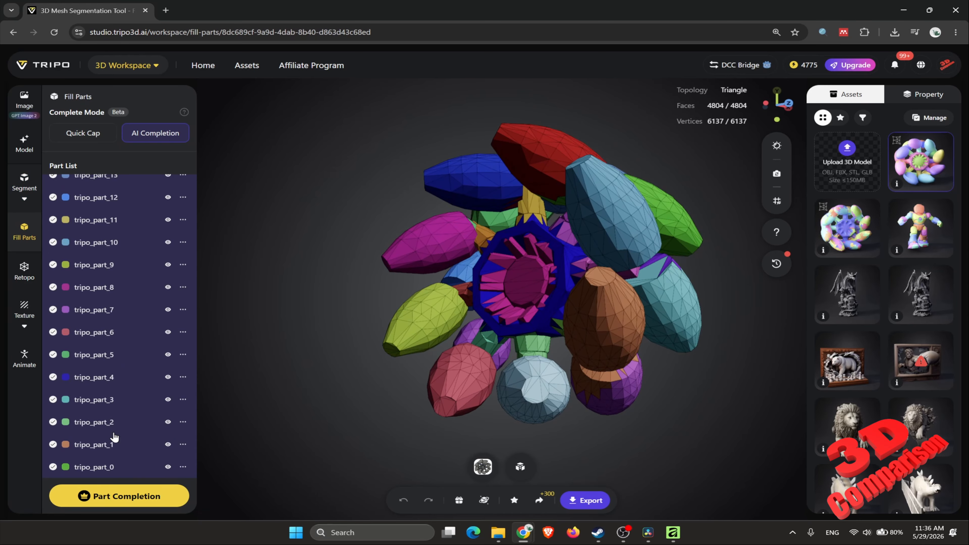
pyautogui.scroll(9, 125, 458)
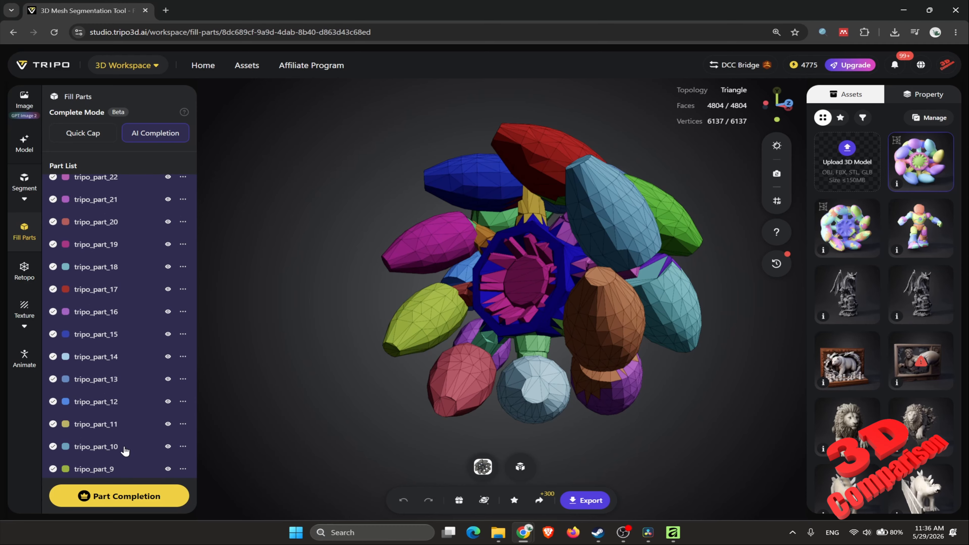
pyautogui.click(138, 497)
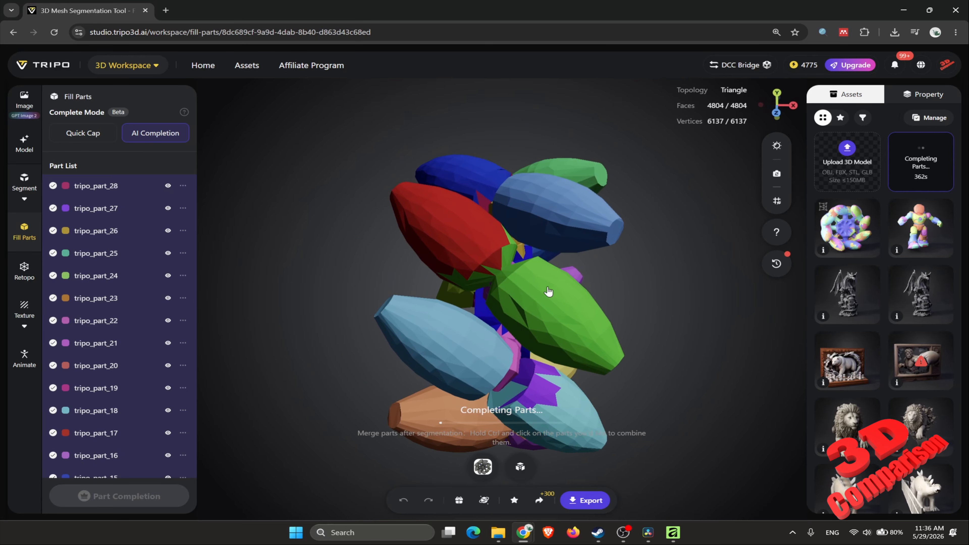
# - Inspect the segmented rollers from the side and above, and view the hub's pieces up close while the completion runs
pyautogui.moveTo(565, 251); pyautogui.dragTo(556, 348)
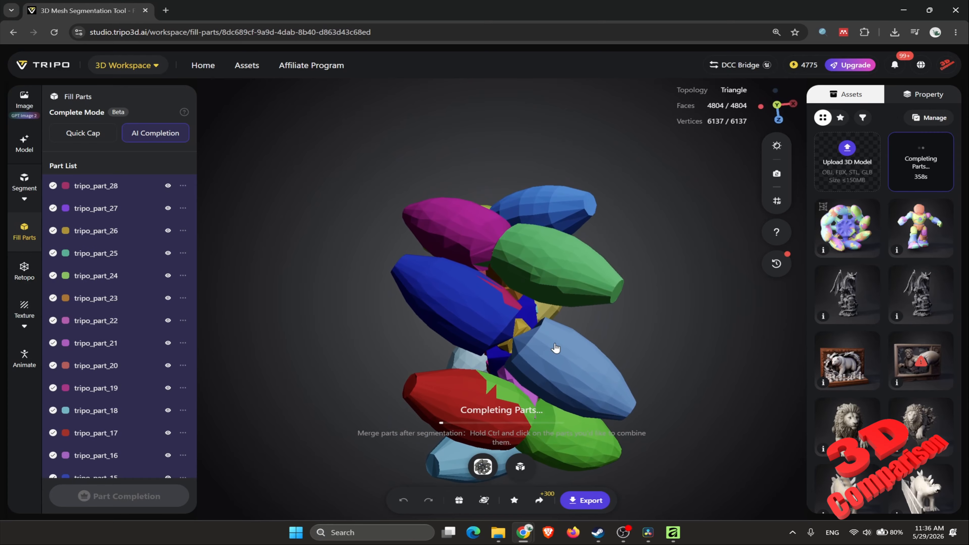
pyautogui.moveTo(485, 307); pyautogui.dragTo(536, 208)
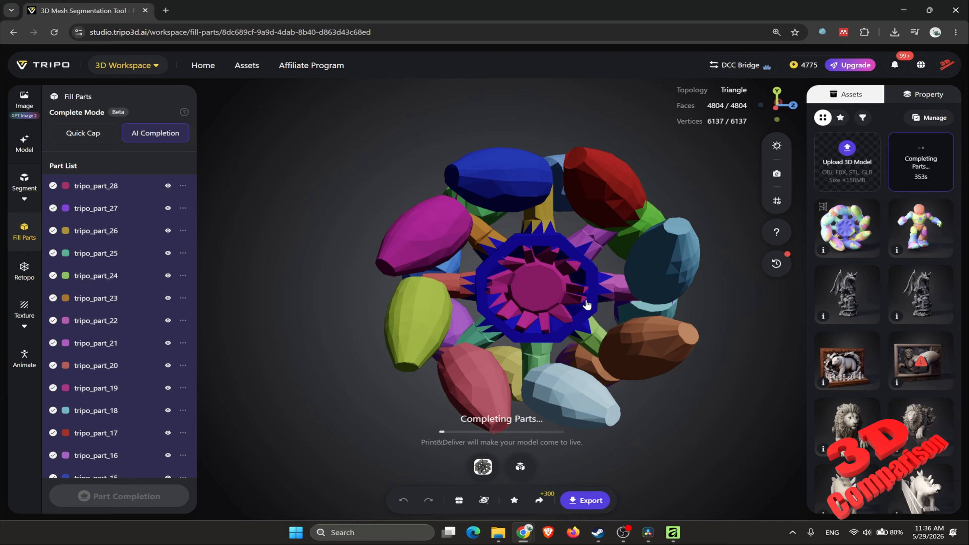
pyautogui.moveTo(601, 303); pyautogui.dragTo(631, 282)
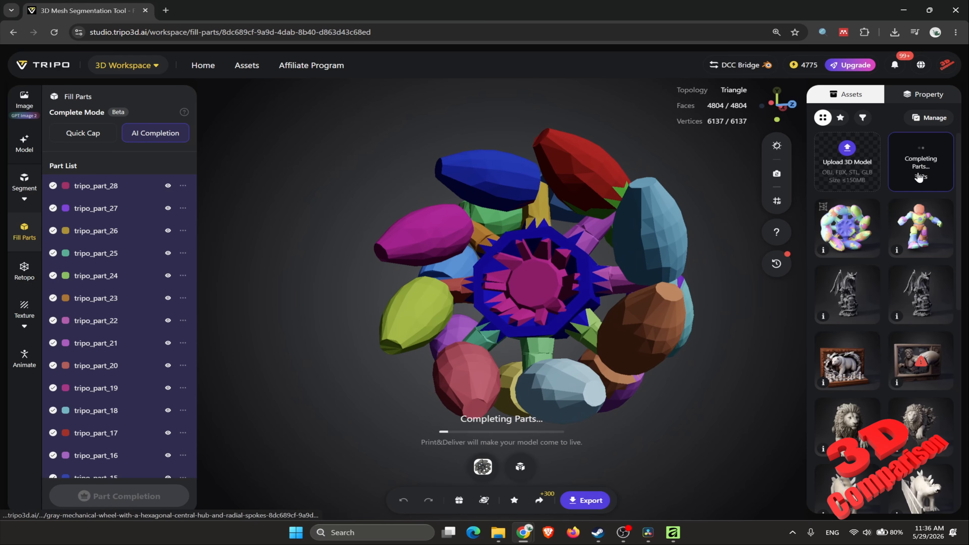
pyautogui.scroll(5, 603, 298)
pyautogui.scroll(-8, 520, 466)
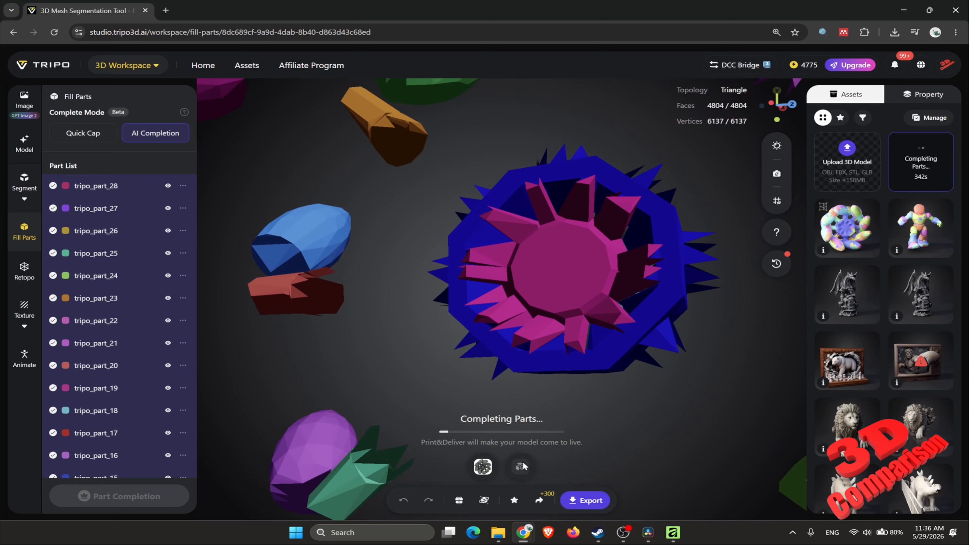
# - Select the blue hub ring and examine its jagged borders with the spokes and the inner disc up close
pyautogui.scroll(2, 553, 294)
pyautogui.click(568, 277)
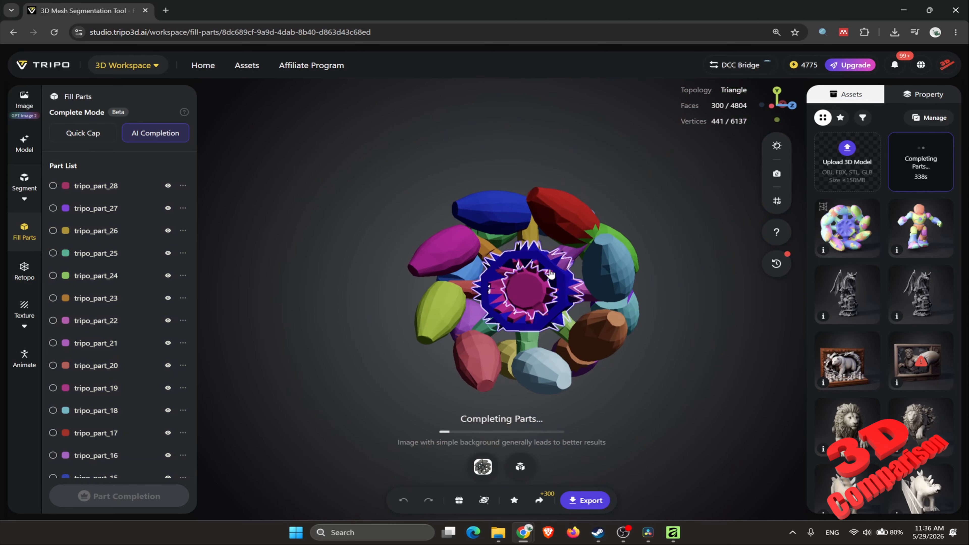
pyautogui.scroll(2, 550, 285)
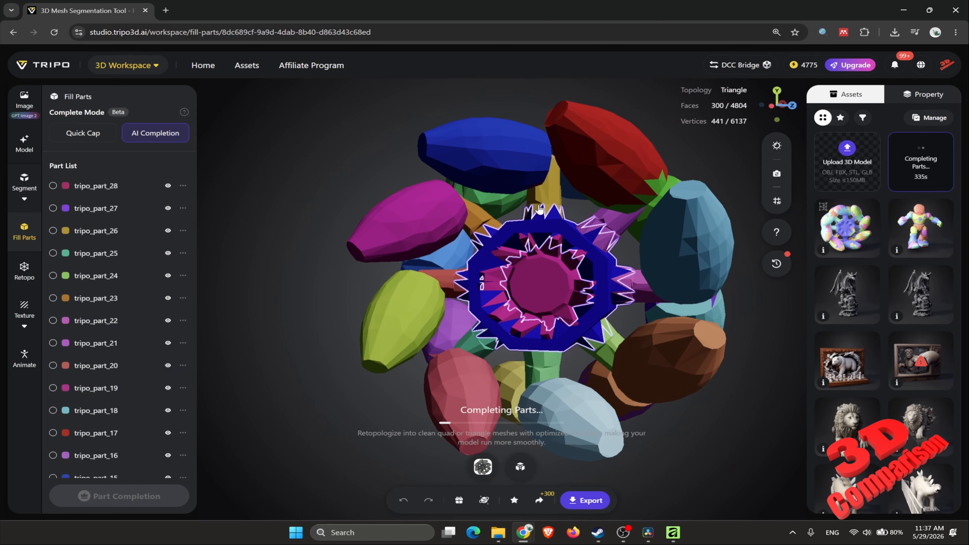
pyautogui.scroll(3, 491, 236)
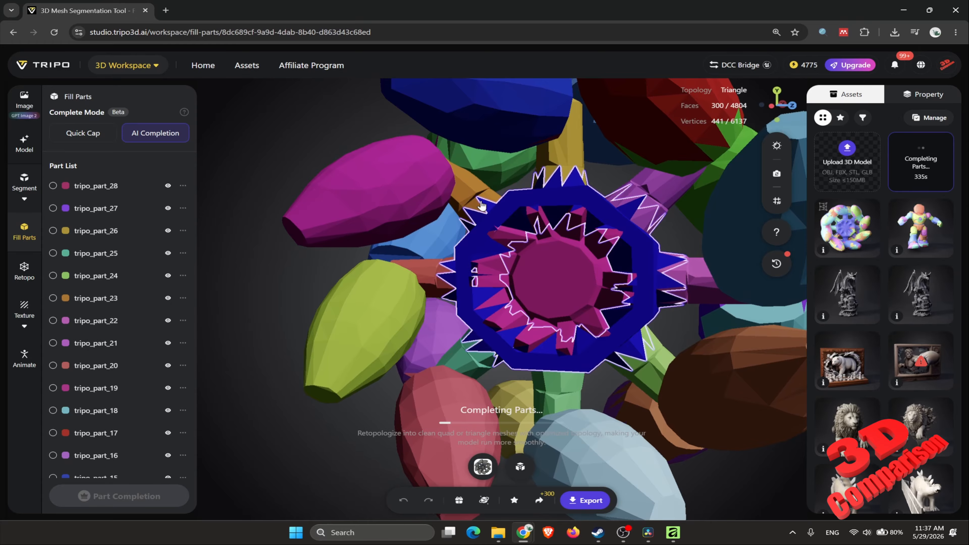
pyautogui.click(523, 467)
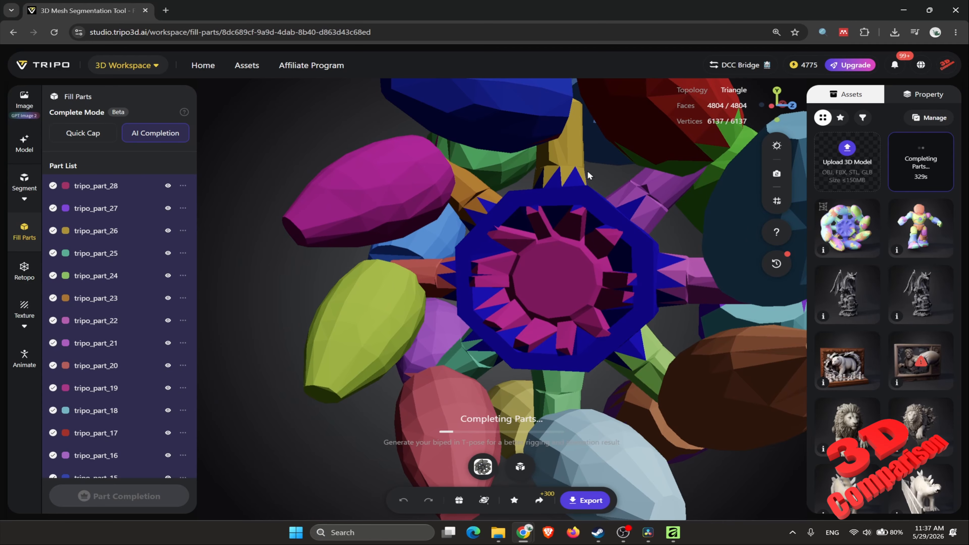
pyautogui.scroll(-2, 563, 206)
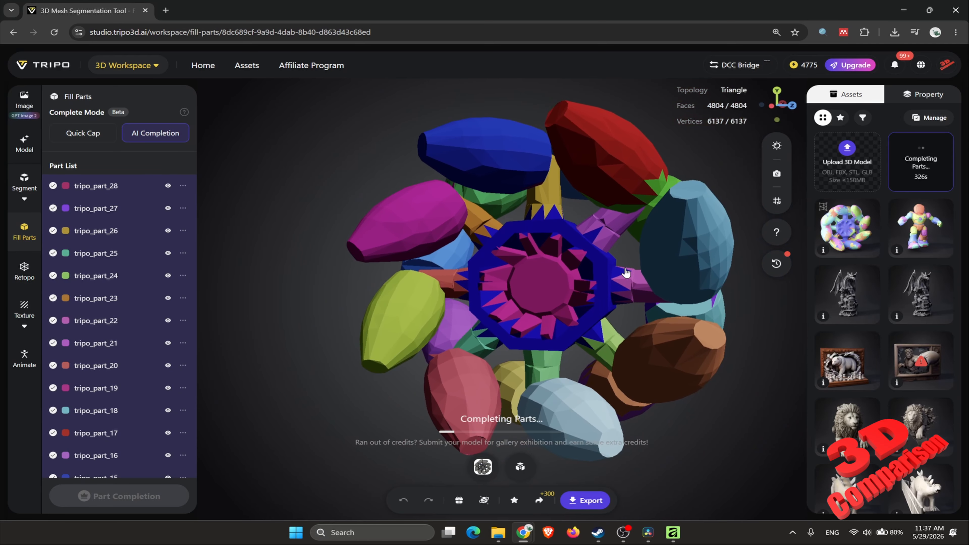
# - Briefly explode and reassemble the wheel, and check the joined parts around the hub from slightly different front angles
pyautogui.click(520, 467)
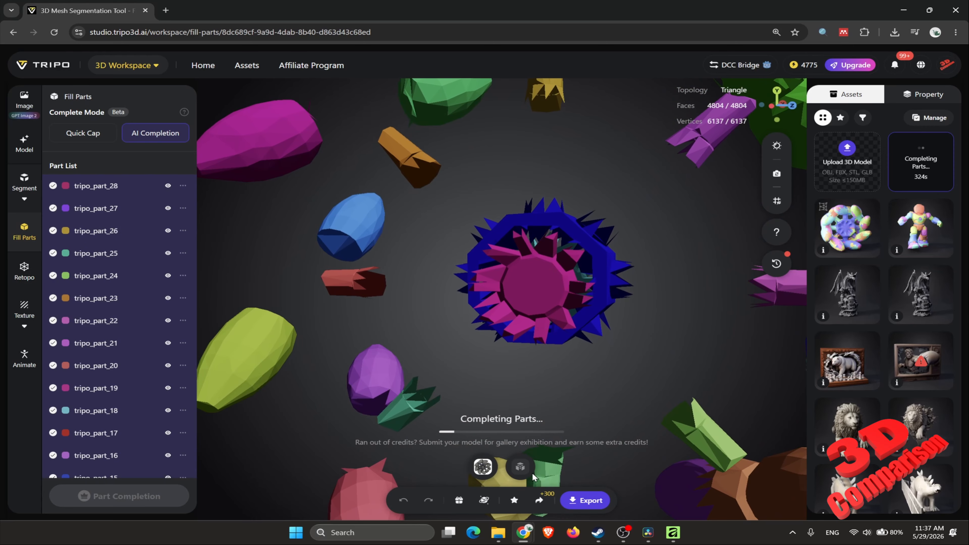
pyautogui.click(530, 471)
pyautogui.moveTo(684, 201)
pyautogui.mouseDown()
pyautogui.moveTo(492, 156)
pyautogui.moveTo(504, 142)
pyautogui.moveTo(723, 178)
pyautogui.moveTo(678, 199)
pyautogui.mouseUp()
pyautogui.scroll(-1, 608, 263)
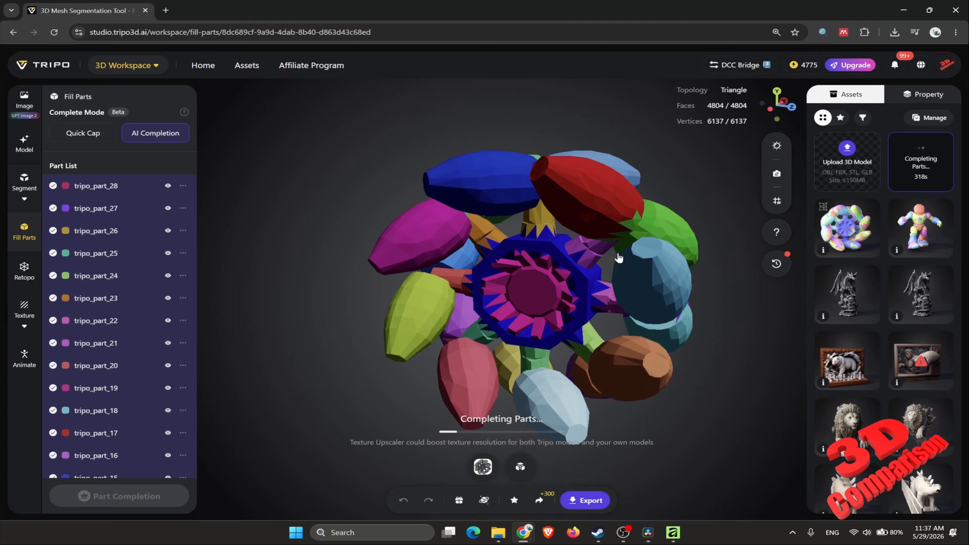
pyautogui.moveTo(592, 294); pyautogui.dragTo(546, 301, button='right')
pyautogui.moveTo(668, 199); pyautogui.dragTo(679, 174)
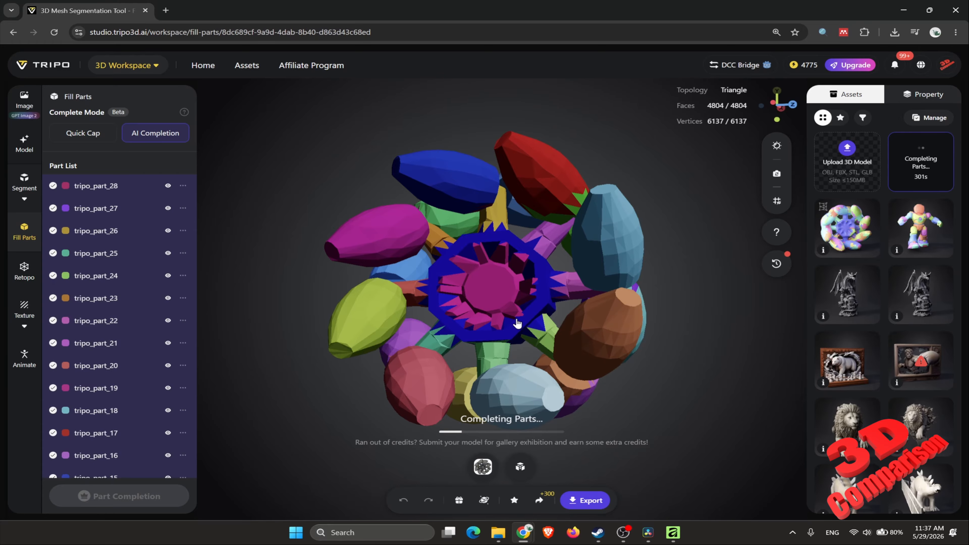
# - Examine the hub and overlapping rollers from the front and an oblique angle, and explode the parts for comparison
pyautogui.scroll(3, 526, 306)
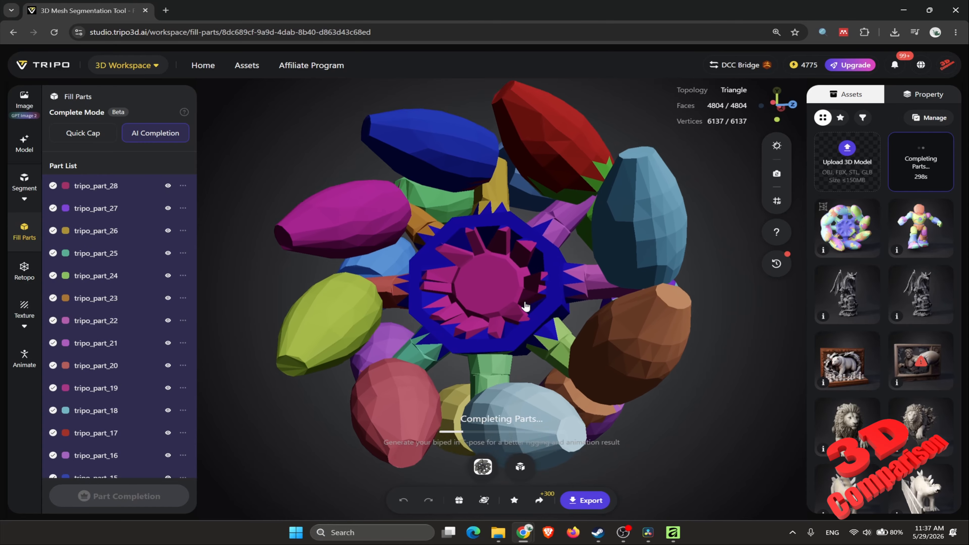
pyautogui.scroll(-2, 525, 305)
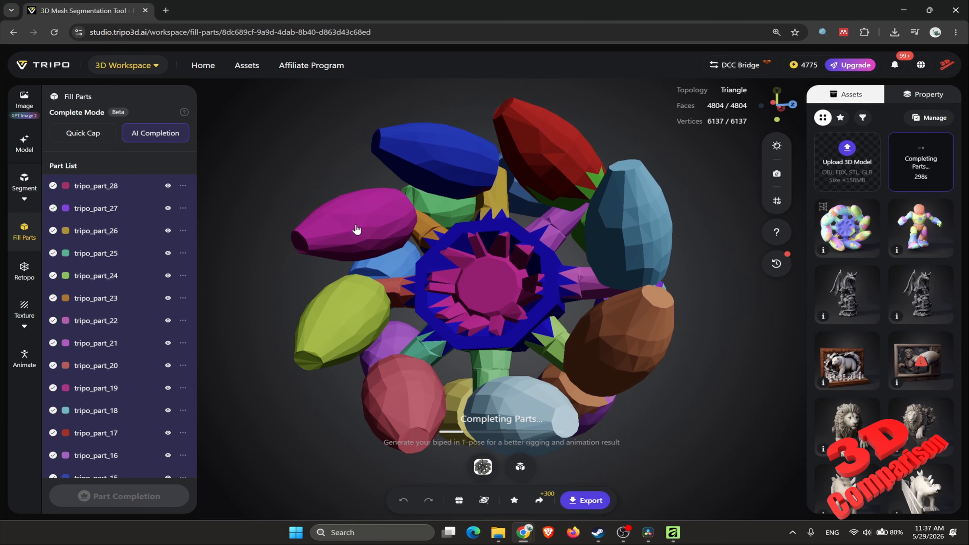
pyautogui.moveTo(603, 139); pyautogui.dragTo(583, 257)
pyautogui.moveTo(699, 345); pyautogui.dragTo(662, 329)
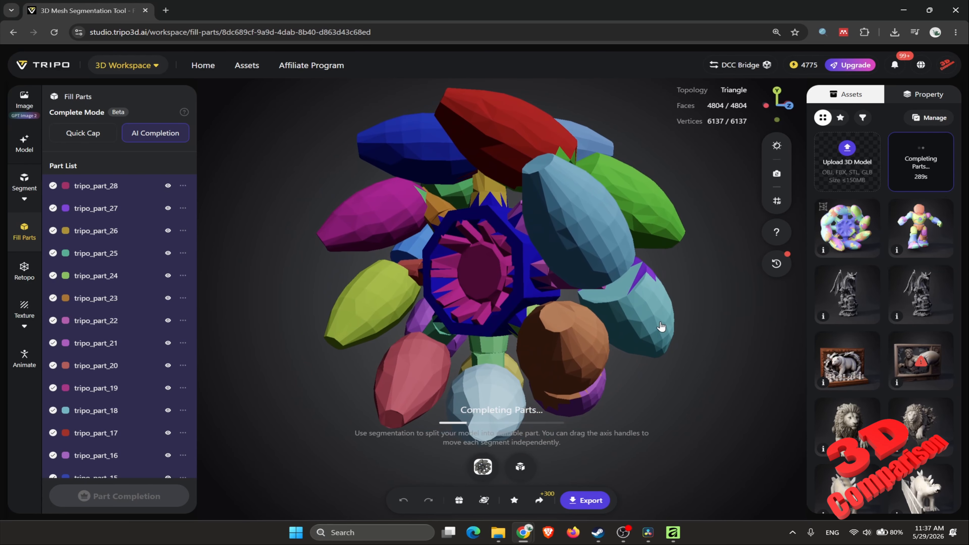
pyautogui.click(524, 467)
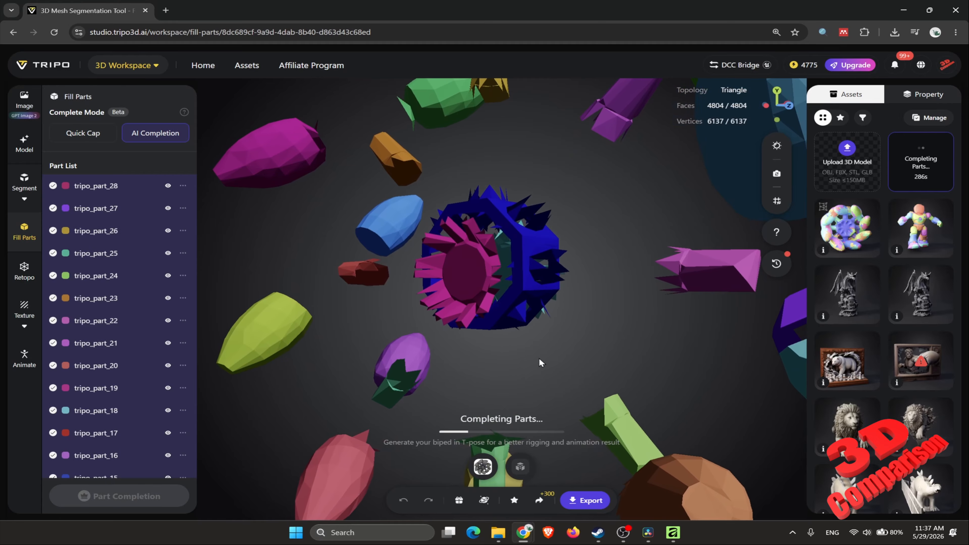
# - Reassemble the exploded wheel and examine how the rollers overlap from the side
pyautogui.click(519, 466)
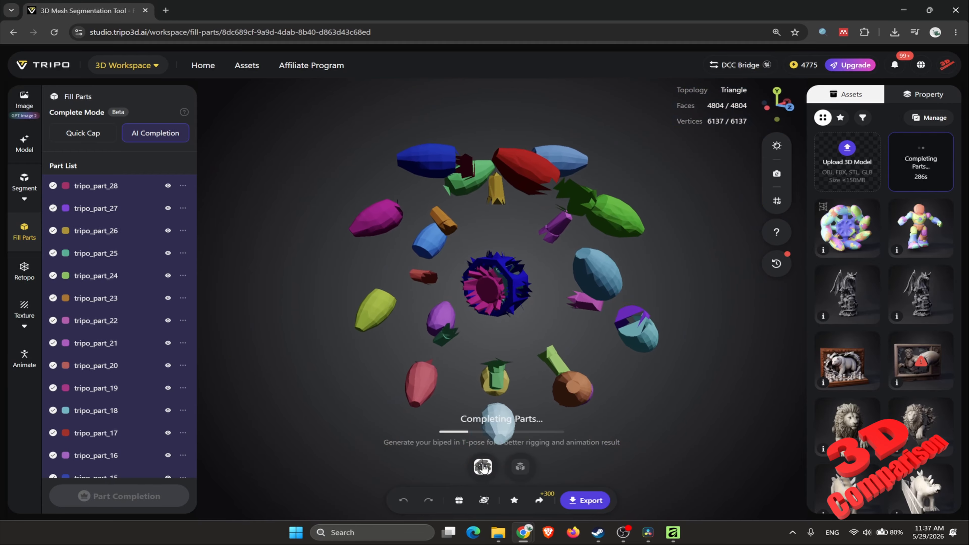
pyautogui.moveTo(557, 336); pyautogui.dragTo(484, 345)
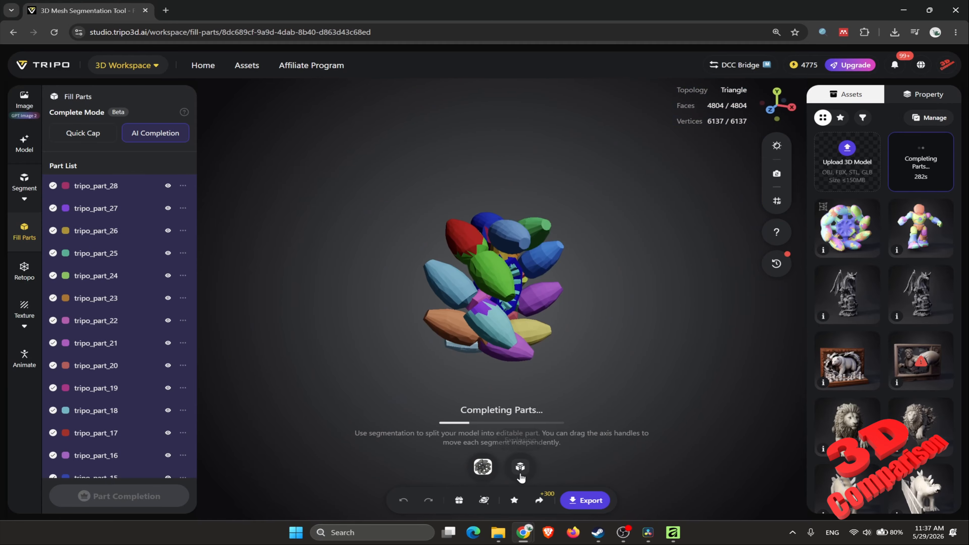
pyautogui.click(520, 470)
pyautogui.scroll(3, 533, 332)
pyautogui.click(520, 467)
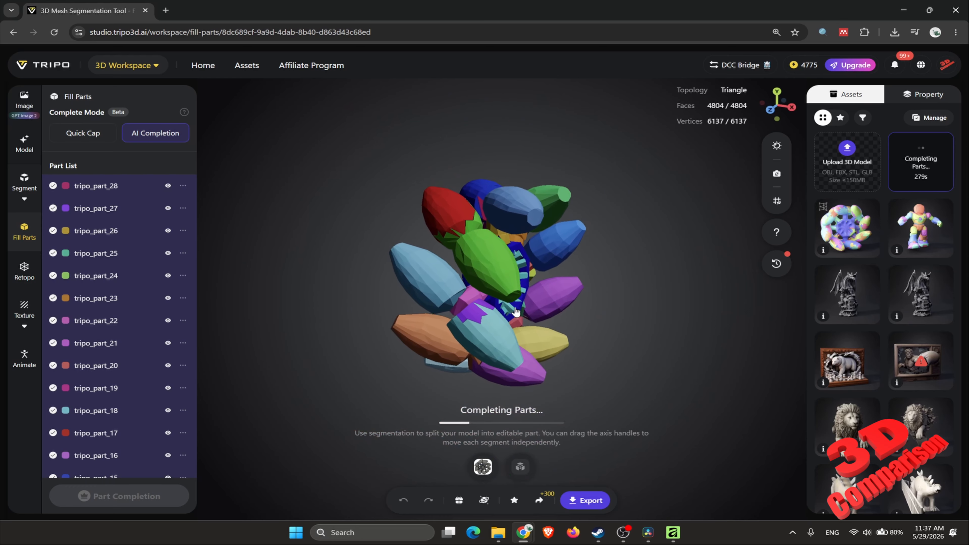
pyautogui.moveTo(524, 343); pyautogui.dragTo(504, 234)
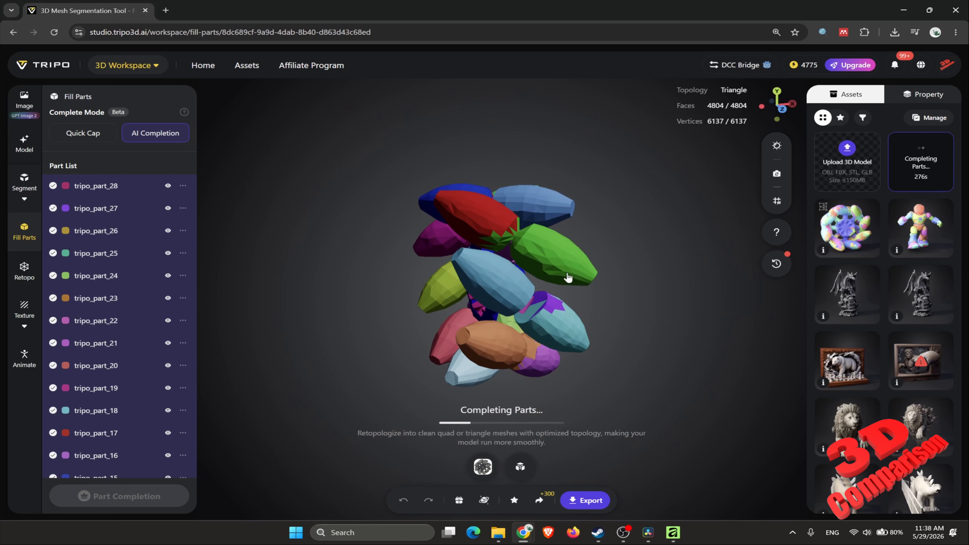
# - Highlight the purple patch and the teal body of the split roller in turn, and select tripo_part_19 and tripo_part_18 together for comparison
pyautogui.click(550, 328)
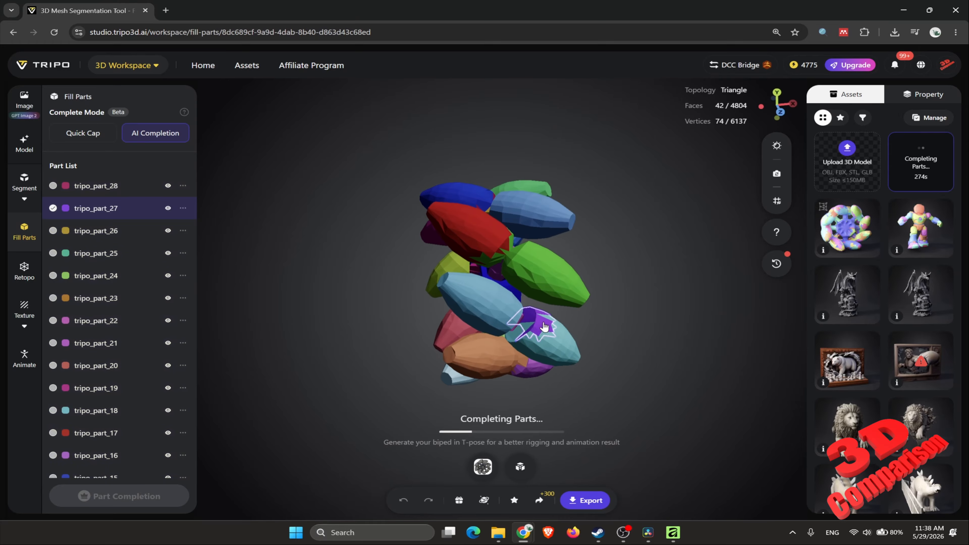
pyautogui.click(558, 348)
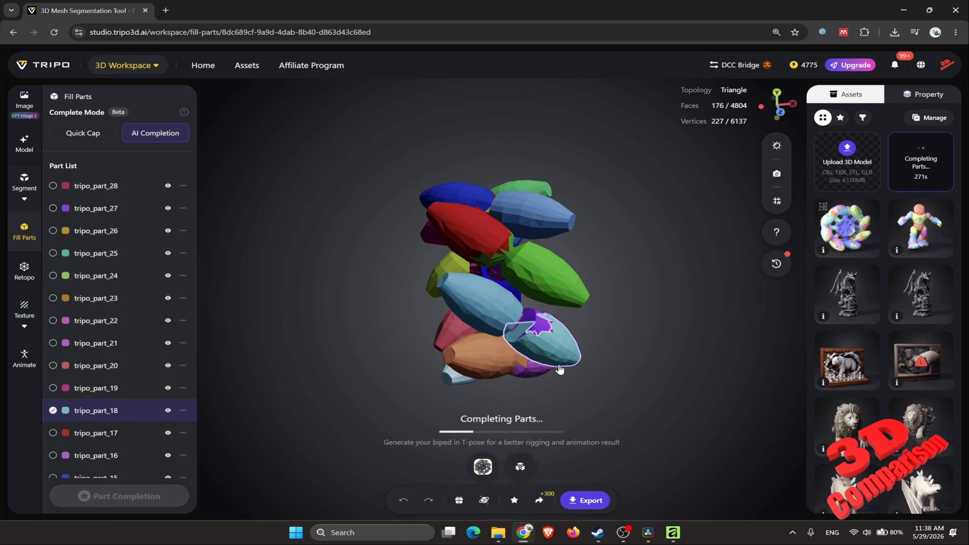
pyautogui.click(85, 396)
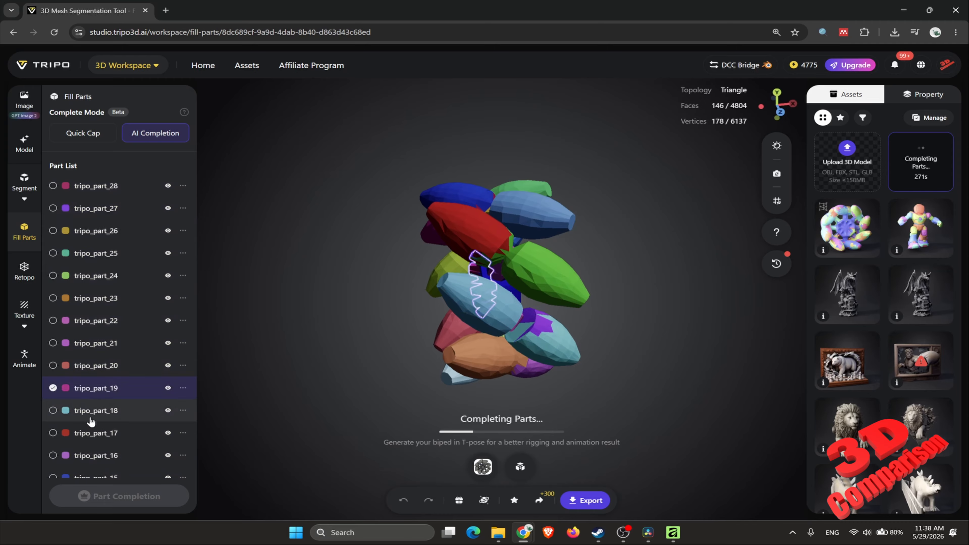
pyautogui.click(53, 411)
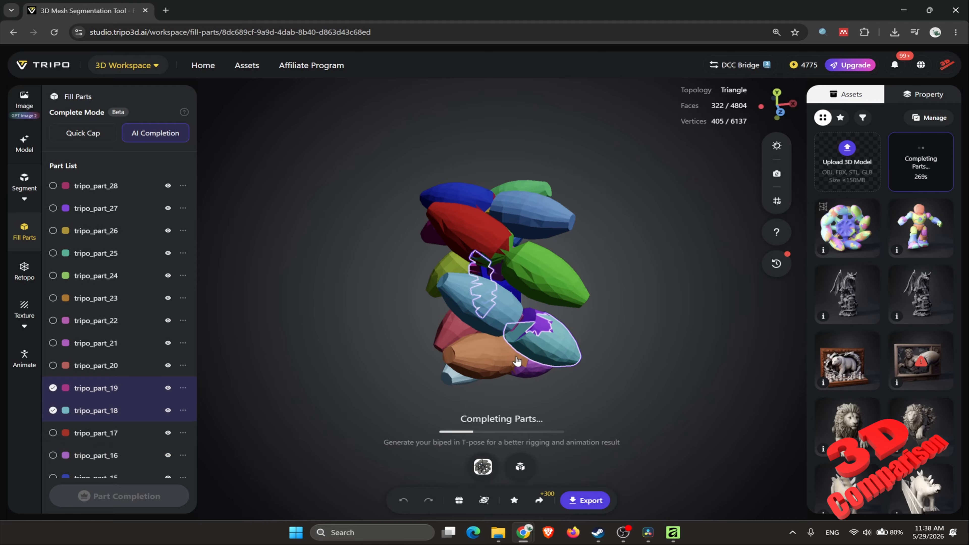
# - Inspect the whole assembled wheel from an oblique front angle, comparing the hub with the surrounding rollers
pyautogui.scroll(3, 676, 350)
pyautogui.moveTo(677, 346); pyautogui.dragTo(737, 317)
pyautogui.scroll(-3, 709, 317)
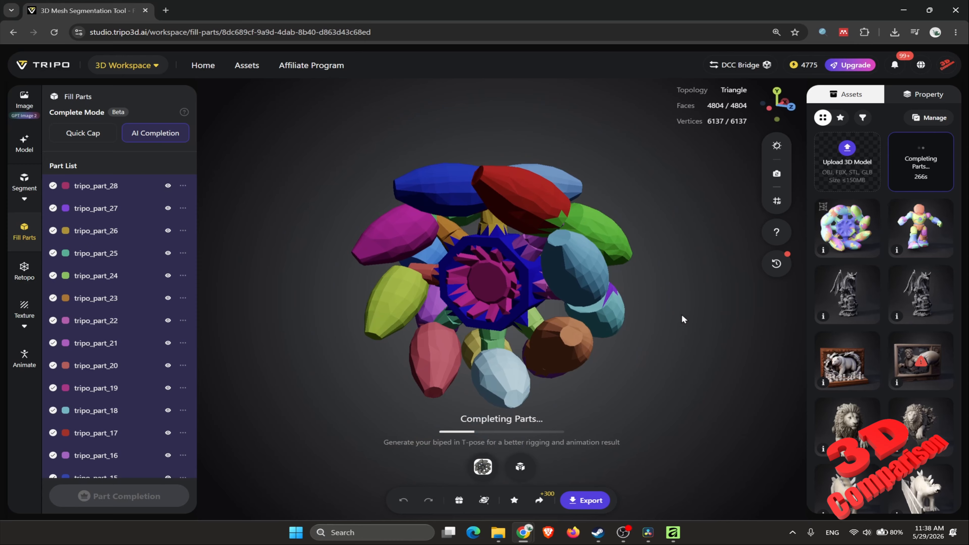
pyautogui.scroll(2, 683, 317)
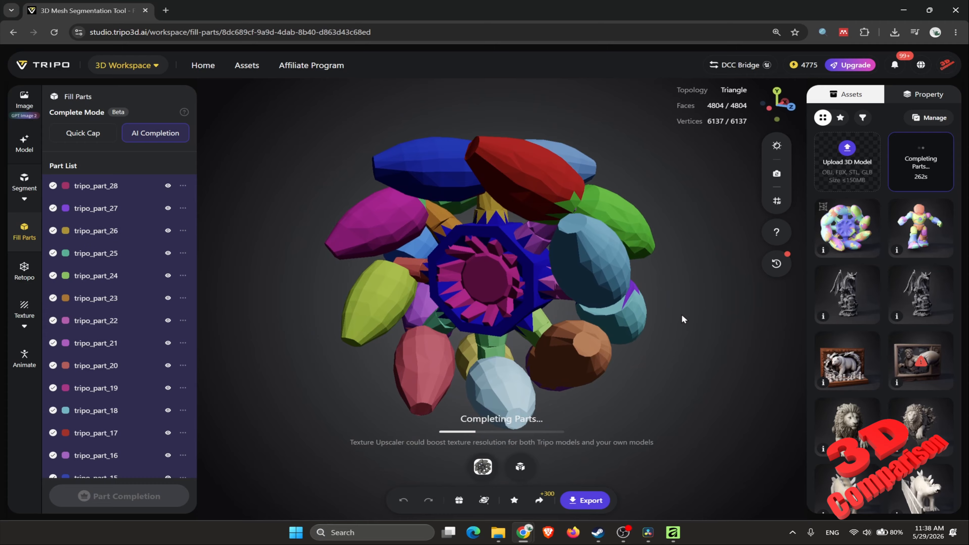